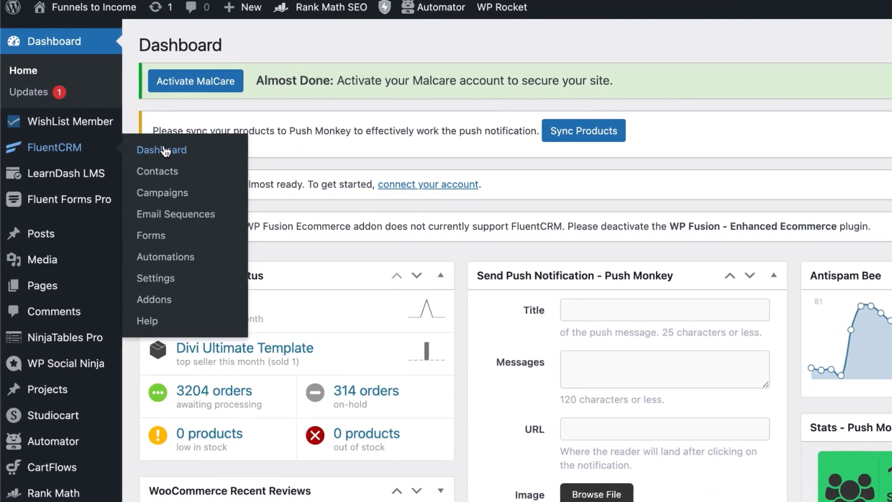
- Open the FluentCRM Dashboard for the divi-tutorials site from the WordPress sidebar
{"action": "left_click", "coordinate": [135, 92]}
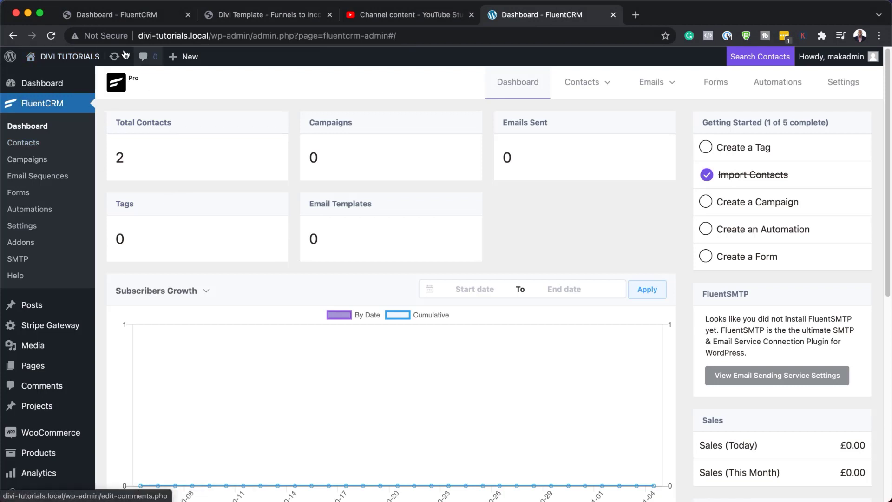
- Switch to the funnelstoincome.com tab to view its FluentCRM dashboard
{"action": "left_click", "coordinate": [123, 17]}
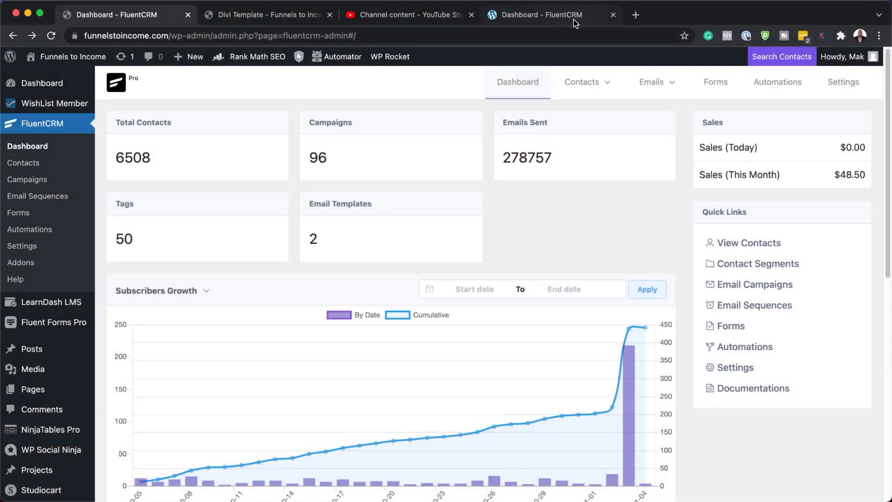
- Create a new page titled 'Landing Page' and start it from scratch in Divi Builder
{"action": "left_click", "coordinate": [573, 19]}
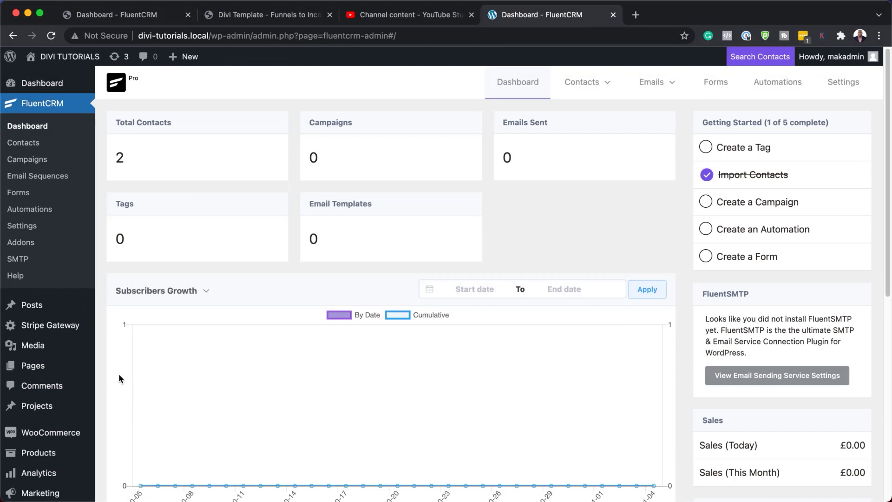
{"action": "mouse_move", "coordinate": [42, 368]}
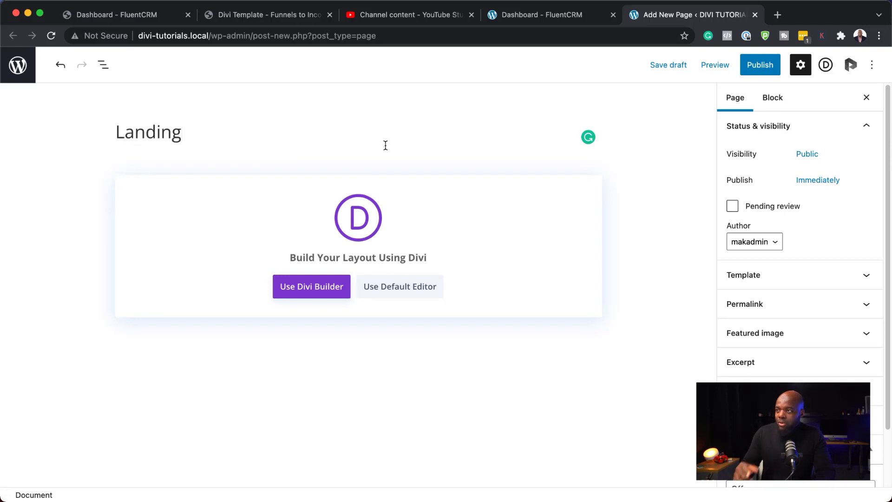
{"action": "type", "text": "age"}
{"action": "left_click", "coordinate": [316, 291]}
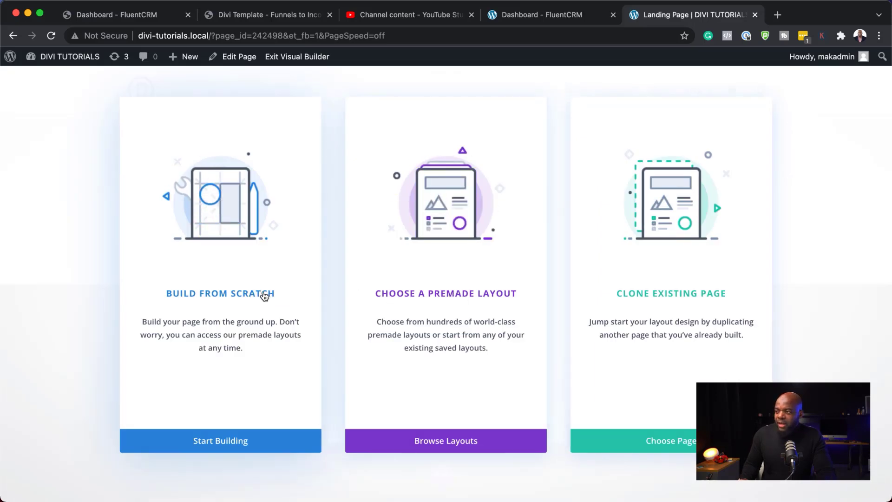
{"action": "left_click", "coordinate": [262, 295]}
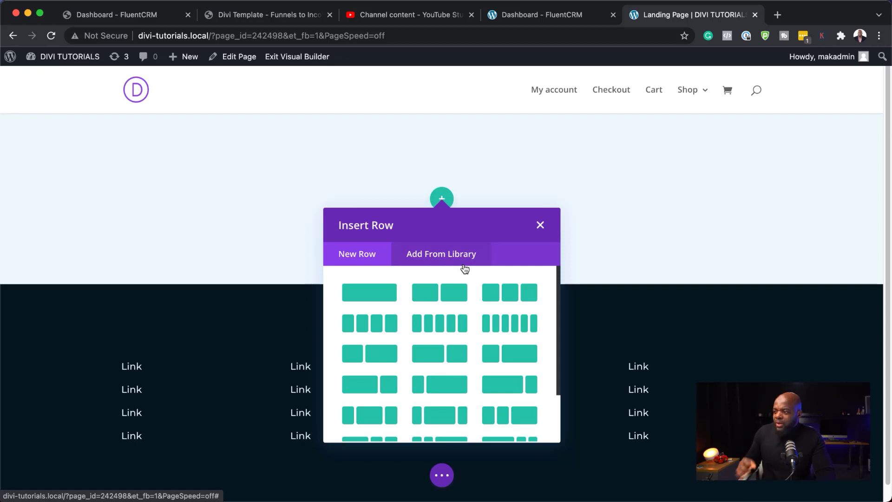
- Add a two-column row with a Video module in the left column
{"action": "left_click", "coordinate": [462, 296]}
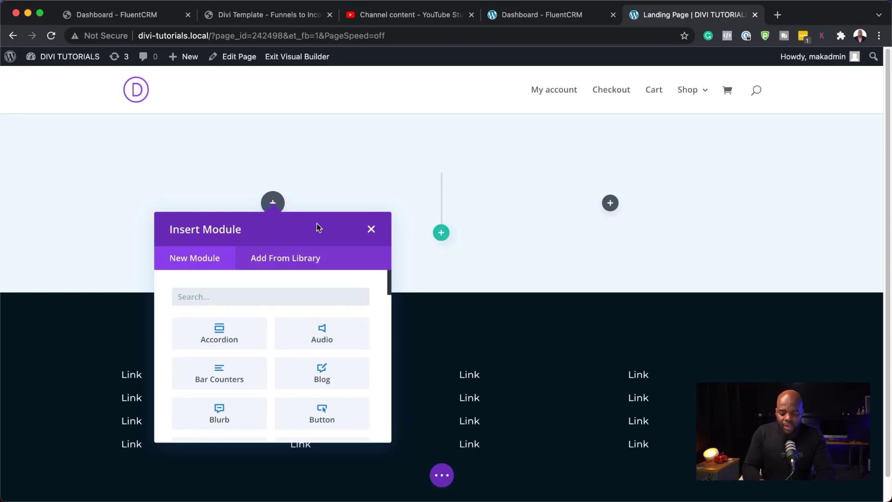
{"action": "type", "text": "video"}
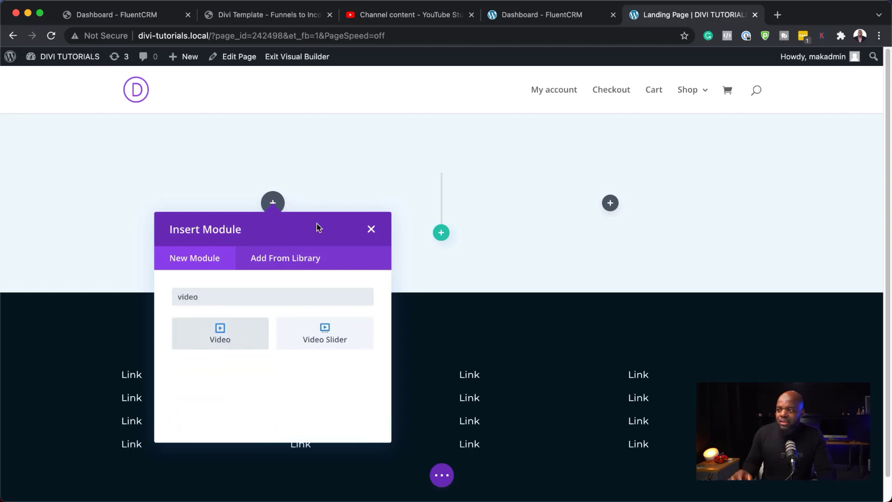
{"action": "left_click", "coordinate": [221, 338]}
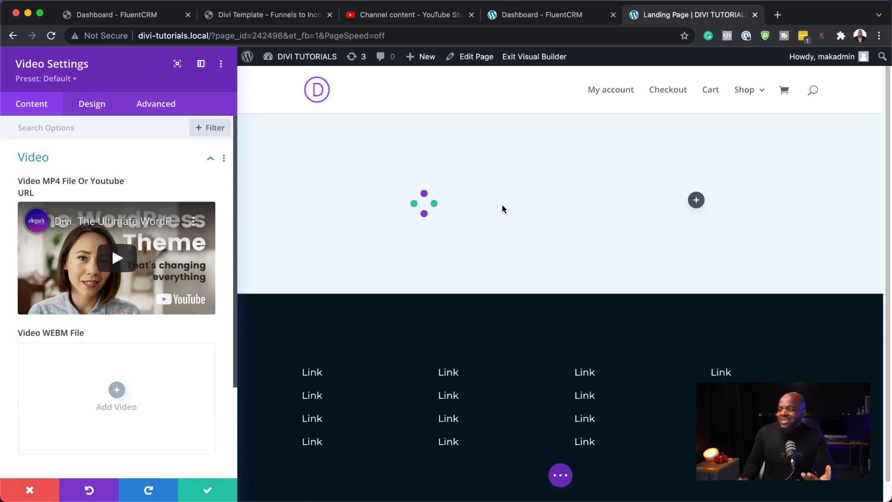
{"action": "left_click", "coordinate": [208, 490]}
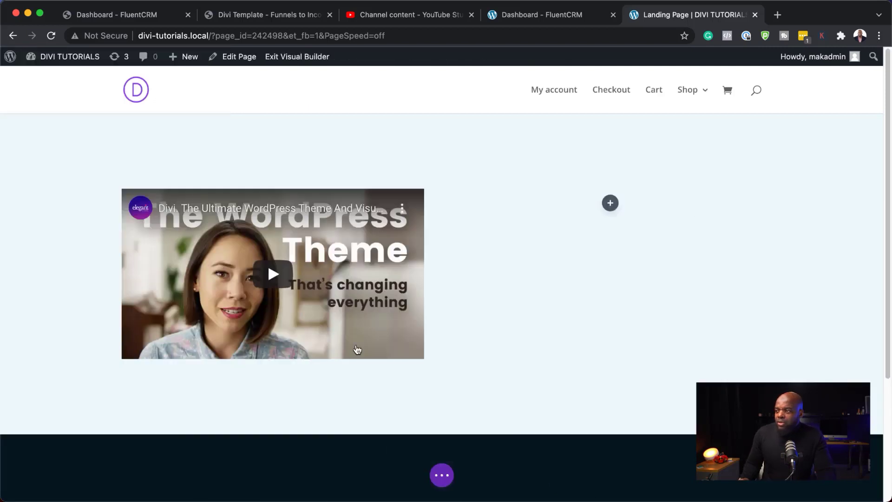
- Insert an Email Optin module into the right column
{"action": "left_click", "coordinate": [610, 203]}
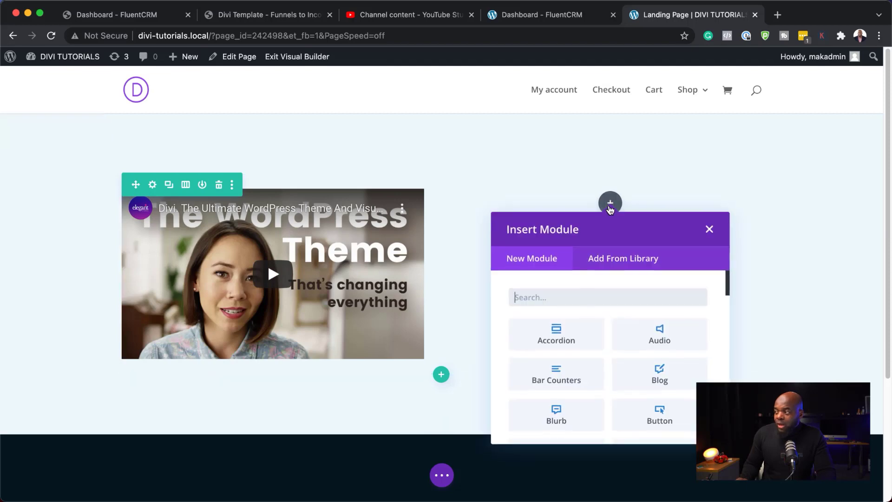
{"action": "type", "text": "emai"}
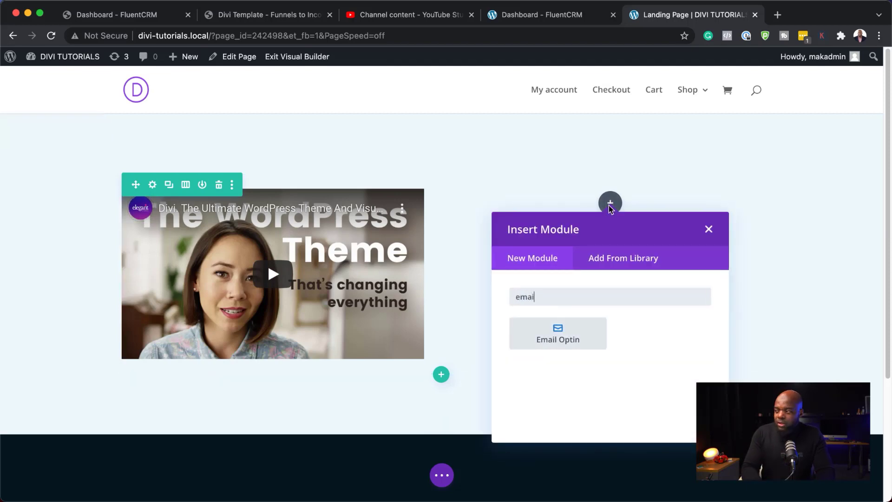
{"action": "left_click", "coordinate": [576, 333]}
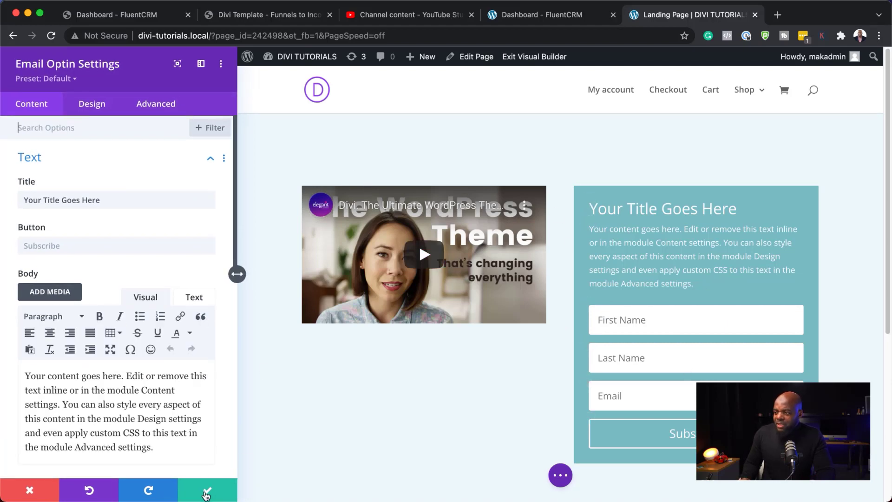
- Save the opt-in form and add a Text module beneath the video
{"action": "left_click", "coordinate": [208, 494]}
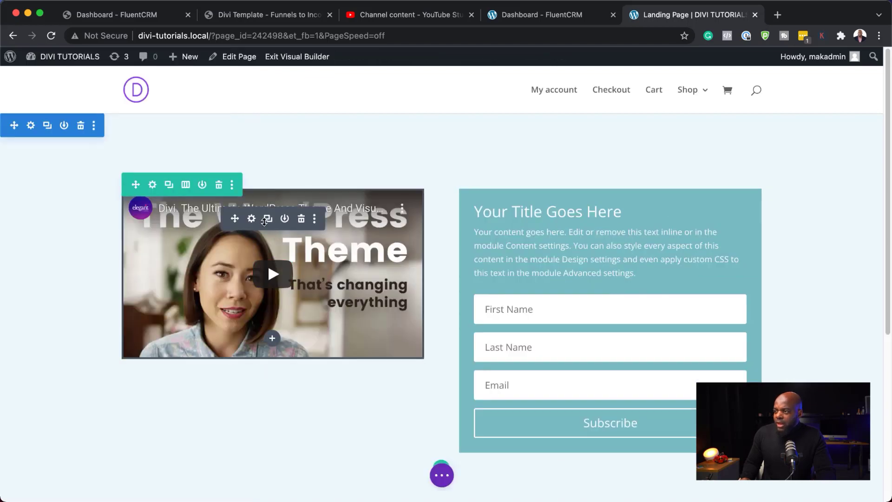
{"action": "left_click", "coordinate": [272, 339]}
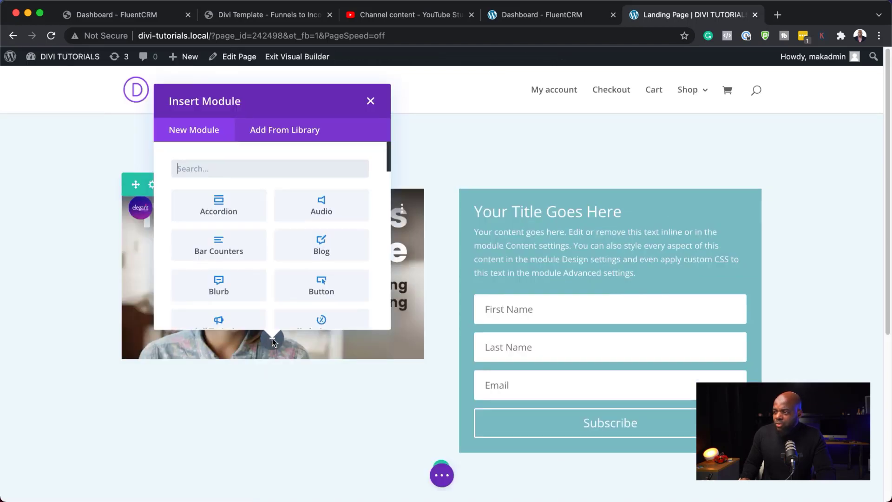
{"action": "type", "text": "text"}
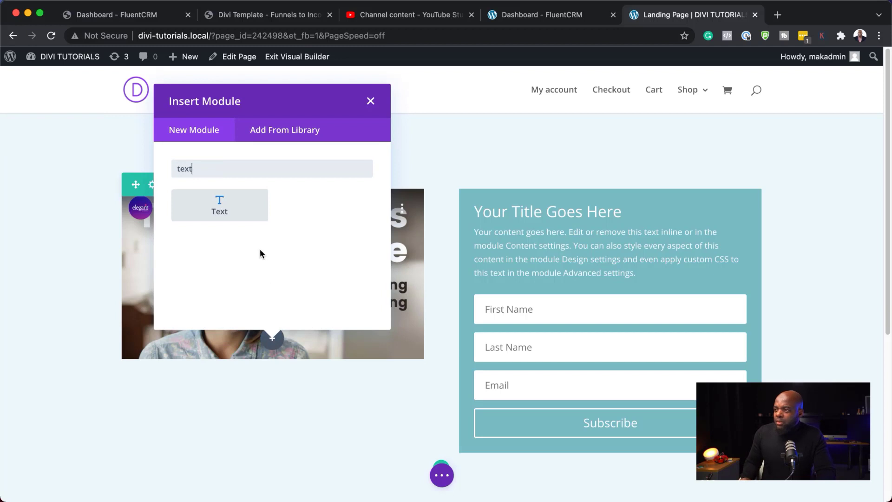
{"action": "left_click", "coordinate": [246, 208]}
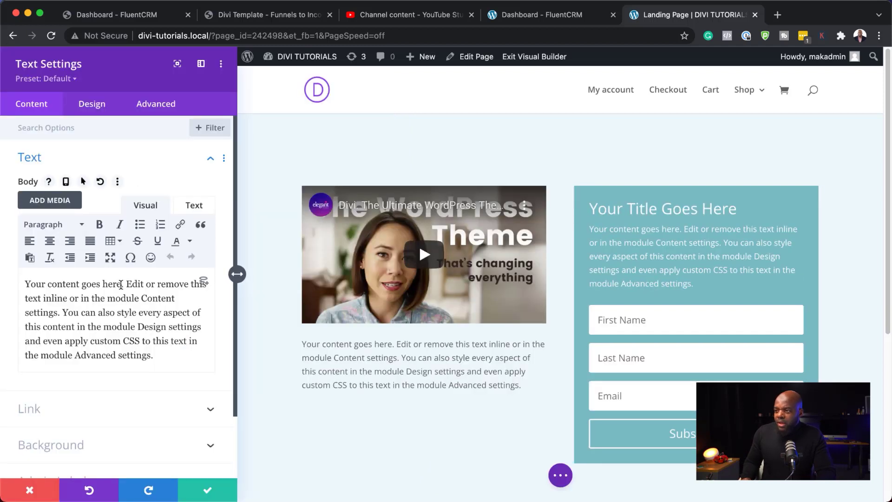
- Trim the text to 'Your content goes here.' and make it a bold Heading 1
{"action": "left_click", "coordinate": [163, 362]}
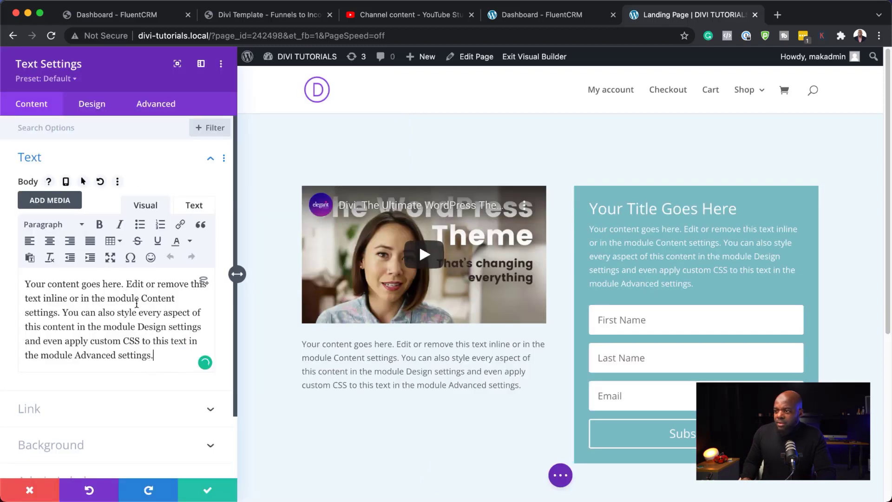
{"action": "left_click_drag", "start_coordinate": [127, 284], "coordinate": [181, 363]}
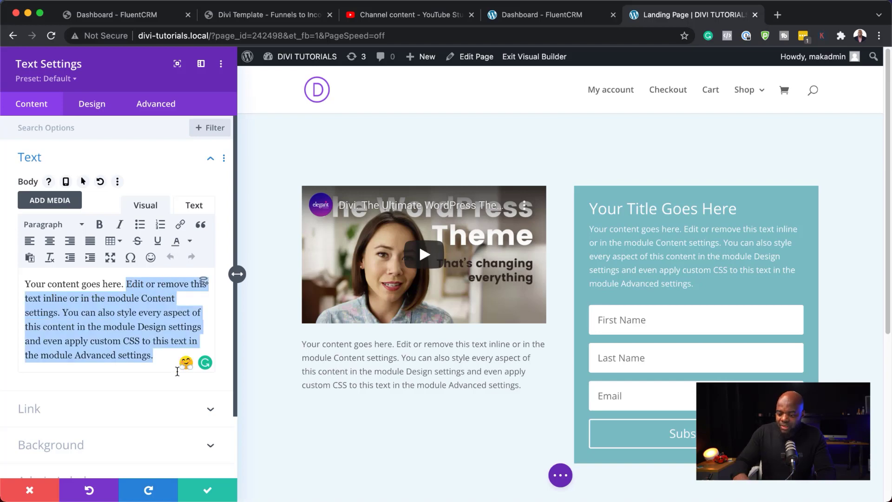
{"action": "key", "text": "BackSpace"}
{"action": "left_click_drag", "start_coordinate": [131, 283], "coordinate": [8, 279]}
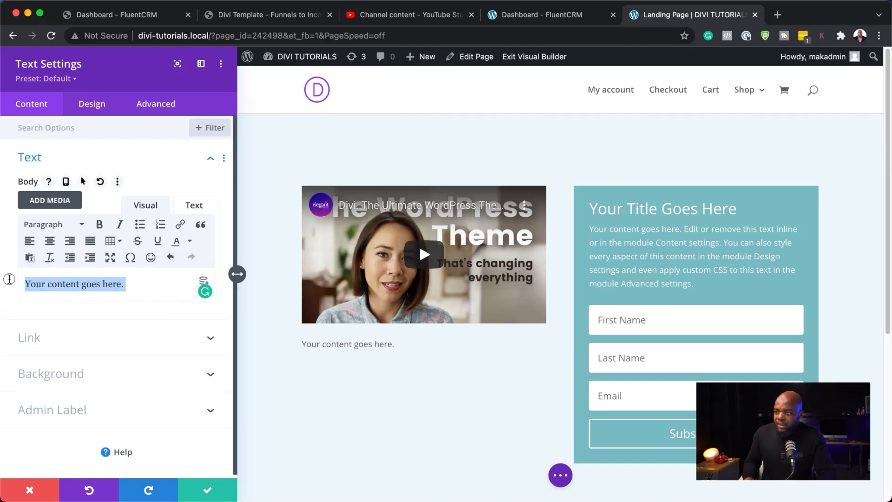
{"action": "left_click", "coordinate": [81, 226]}
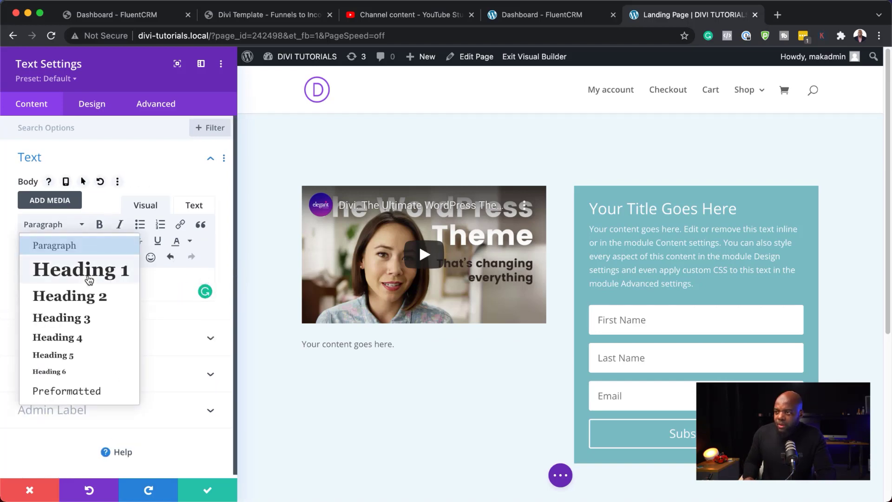
{"action": "left_click", "coordinate": [87, 272]}
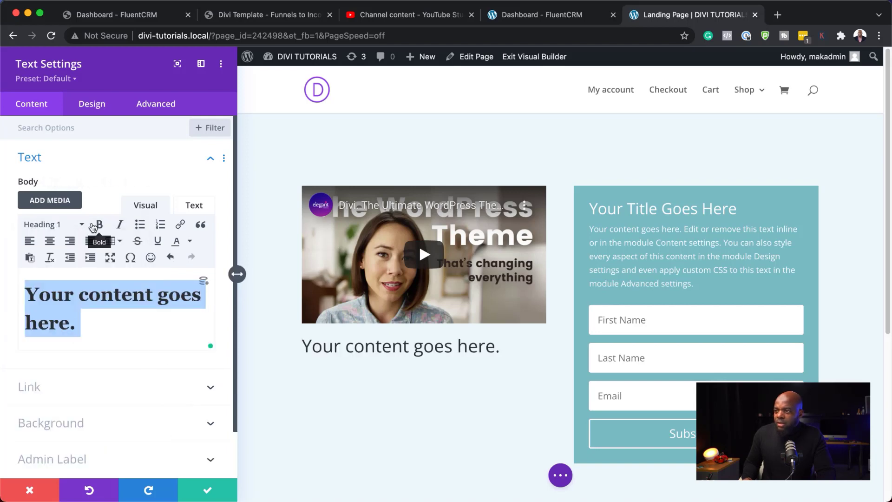
{"action": "left_click", "coordinate": [99, 225]}
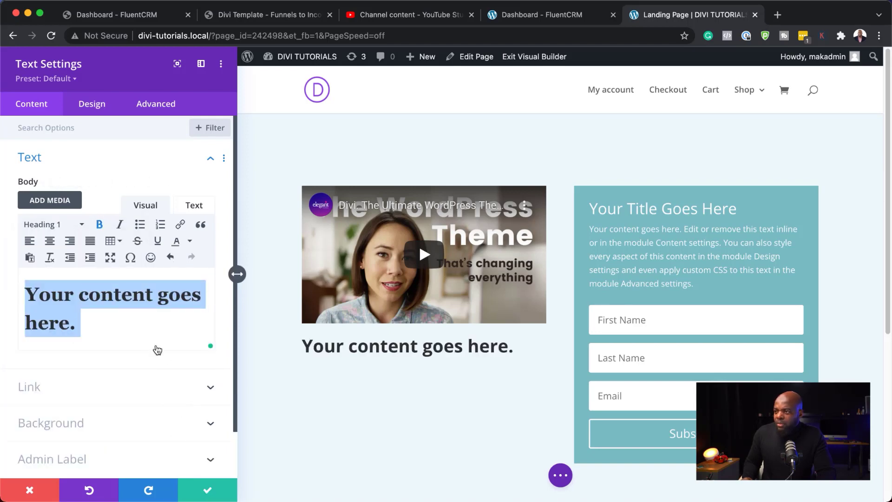
- Save the text module and move the heading above the video
{"action": "left_click", "coordinate": [256, 402]}
{"action": "left_click", "coordinate": [256, 402]}
{"action": "left_click_drag", "start_coordinate": [236, 382], "coordinate": [240, 146]}
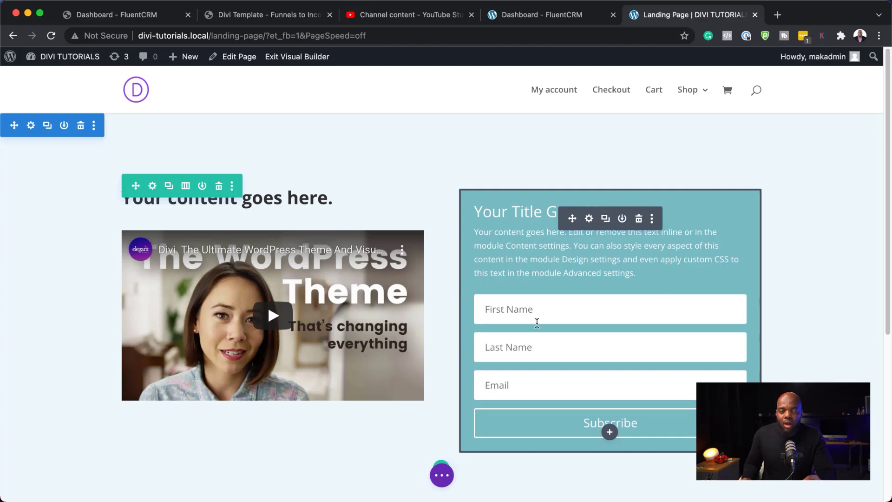
- Return to the Dashboard - FluentCRM browser tab
{"action": "left_click", "coordinate": [548, 14]}
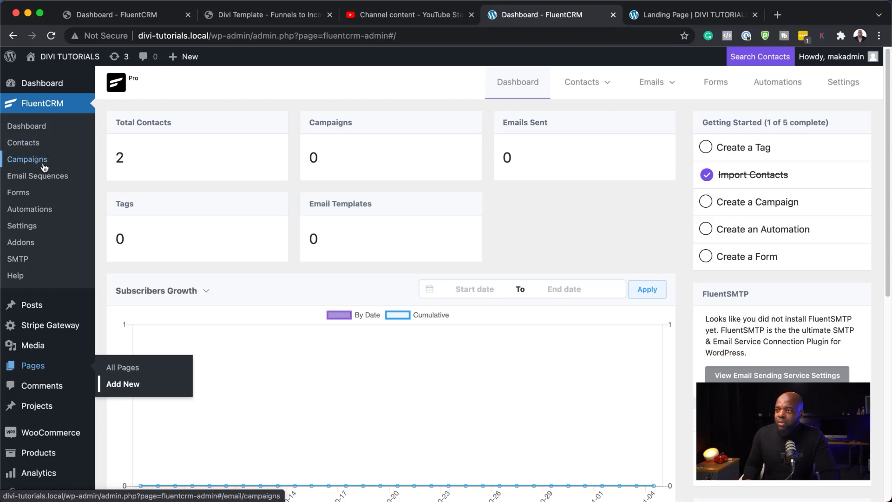
- Create a FluentCRM contact list titled 'Test List' under Contacts > Lists
{"action": "mouse_move", "coordinate": [647, 92]}
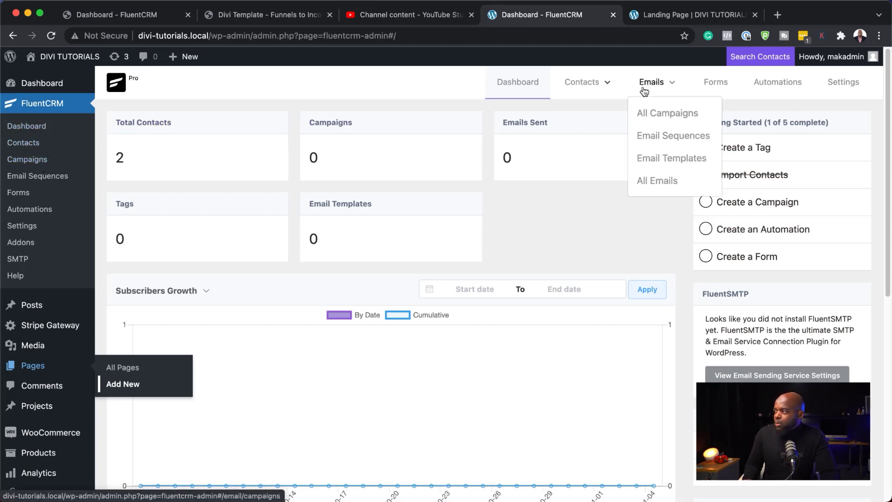
{"action": "mouse_move", "coordinate": [586, 93]}
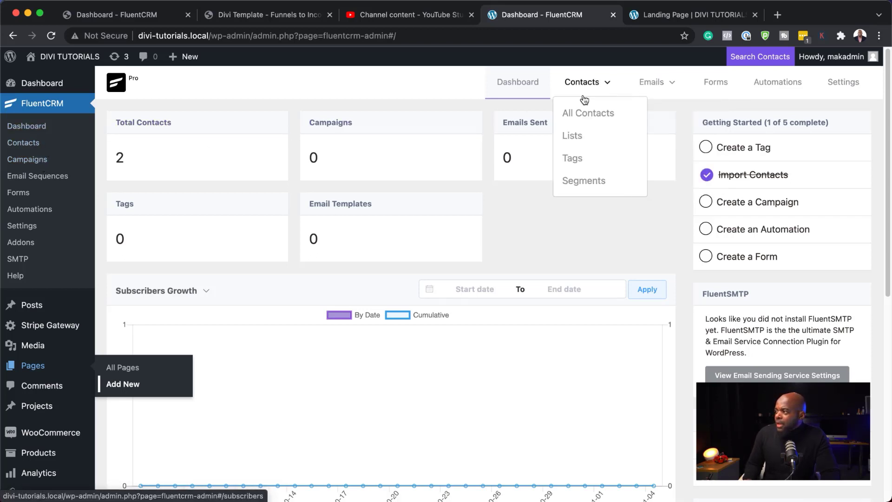
{"action": "left_click", "coordinate": [579, 136]}
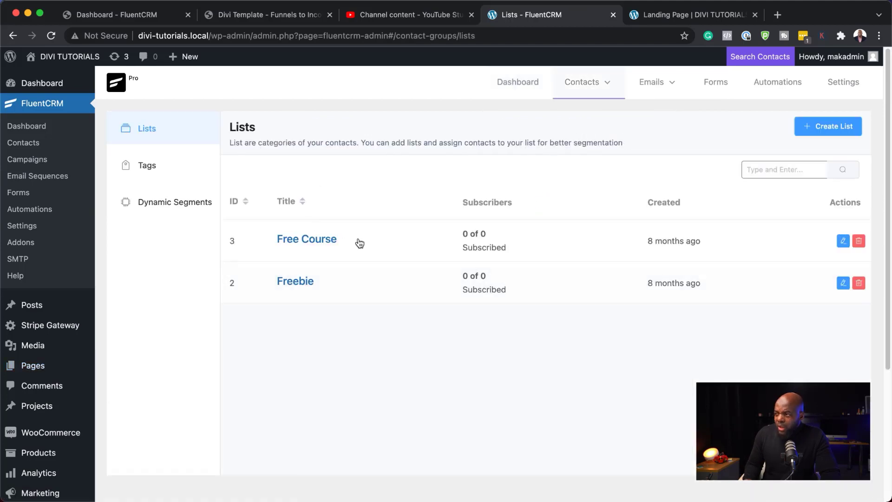
{"action": "left_click", "coordinate": [827, 129]}
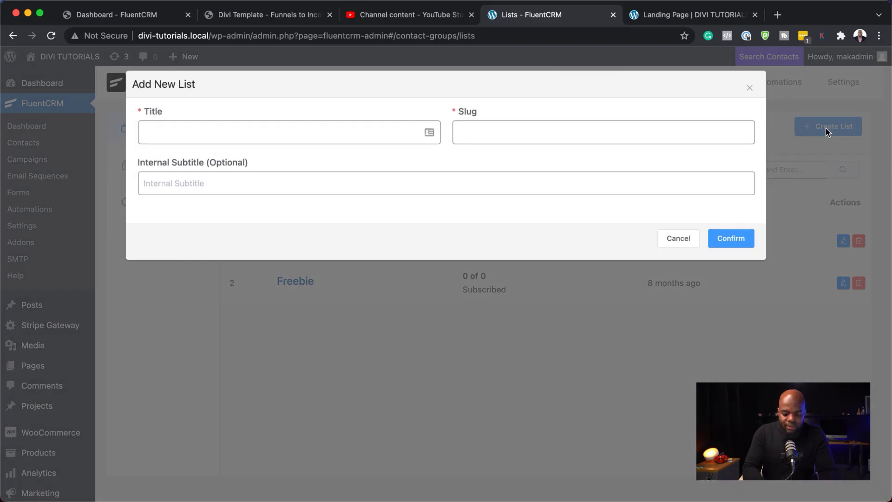
{"action": "type", "text": "Test List"}
{"action": "left_click", "coordinate": [738, 244]}
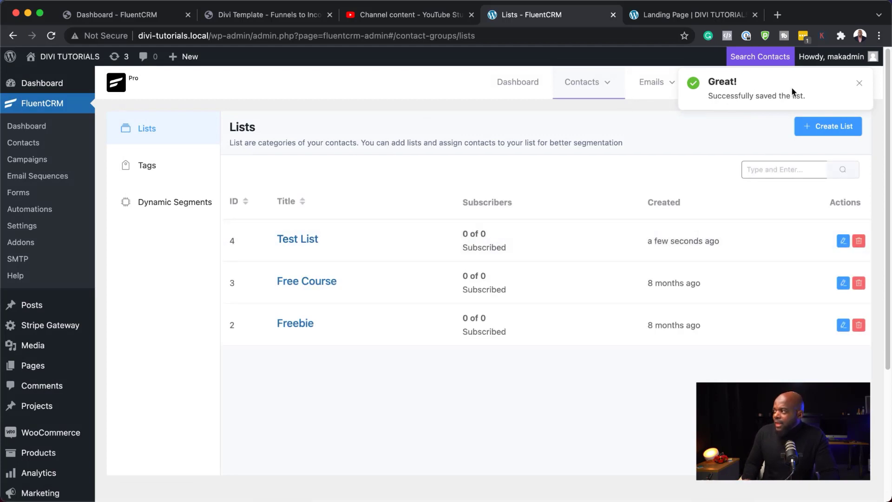
- Add a FluentCRM tag titled 'New Subscriber' on the Contacts > Tags page
{"action": "left_click", "coordinate": [860, 86]}
{"action": "mouse_move", "coordinate": [657, 84]}
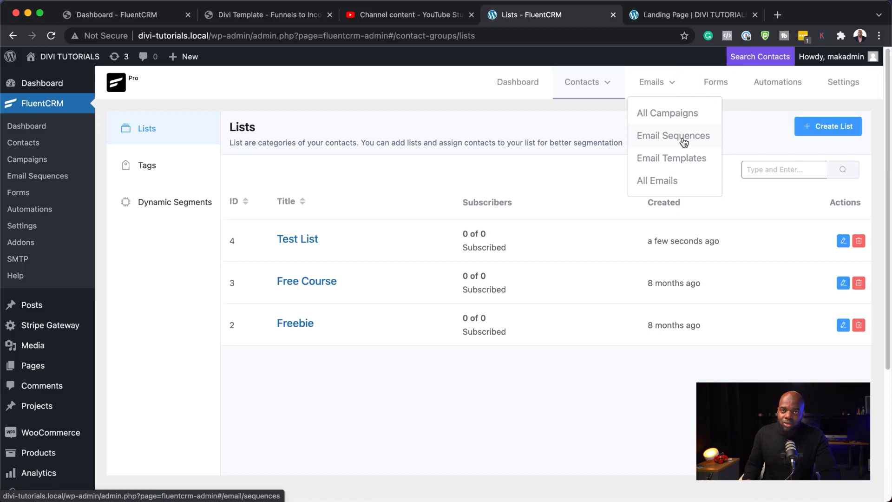
{"action": "mouse_move", "coordinate": [584, 84]}
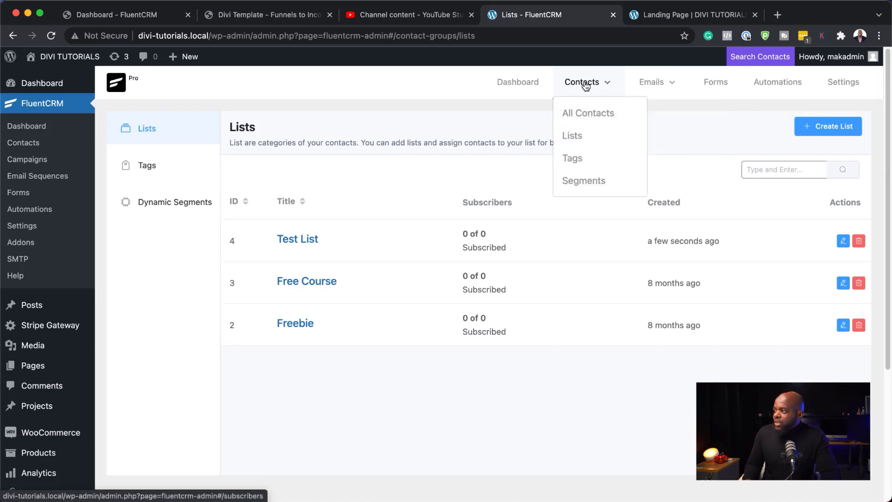
{"action": "left_click", "coordinate": [578, 158]}
{"action": "left_click", "coordinate": [828, 126]}
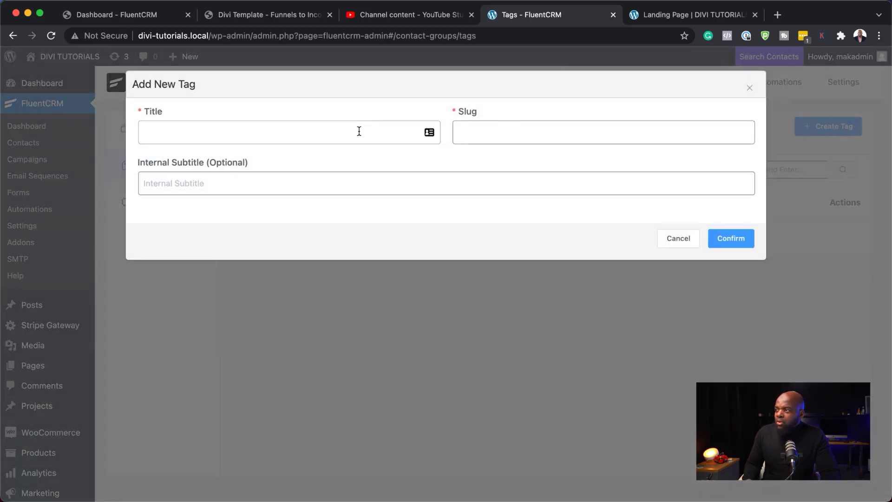
{"action": "left_click", "coordinate": [359, 132]}
{"action": "type", "text": "New Subscriber"}
{"action": "left_click", "coordinate": [729, 243]}
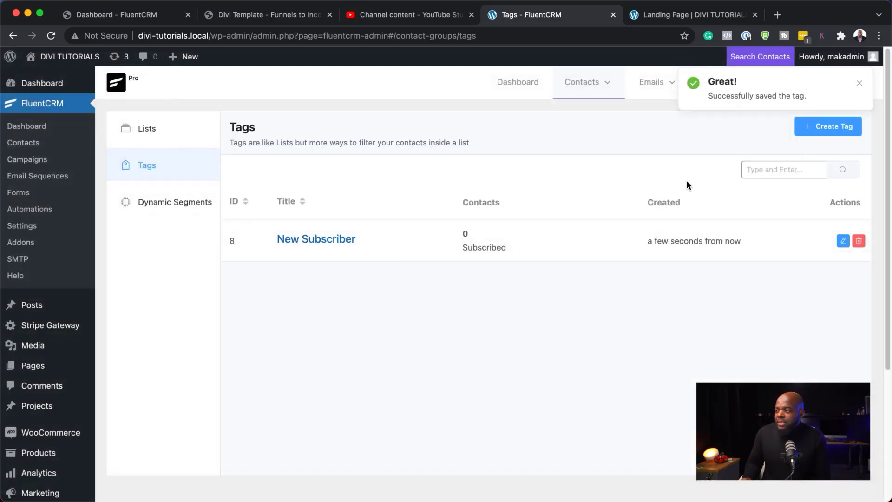
- Reload the landing page and cut the opt-in body text to two sentences
{"action": "left_click", "coordinate": [665, 15]}
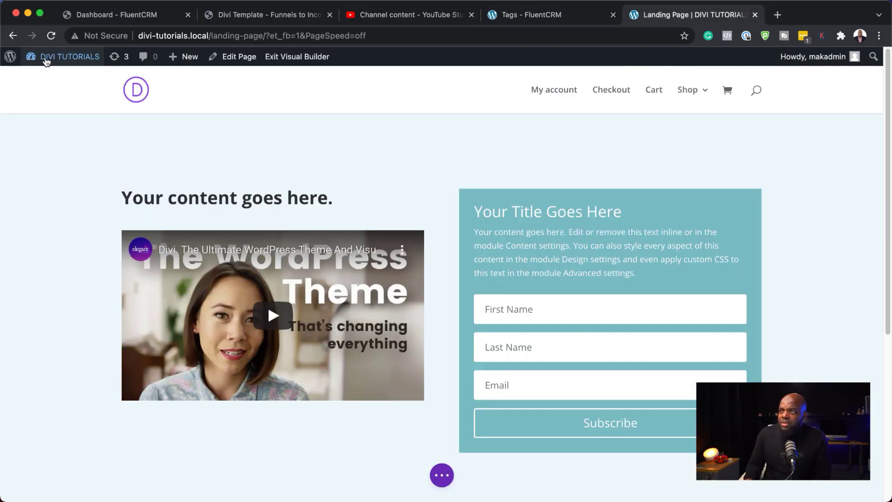
{"action": "left_click", "coordinate": [51, 35]}
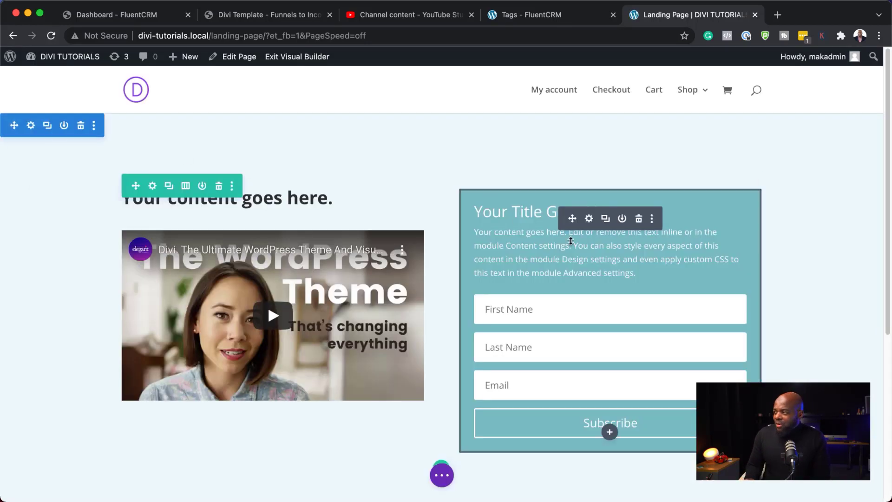
{"action": "left_click", "coordinate": [590, 219]}
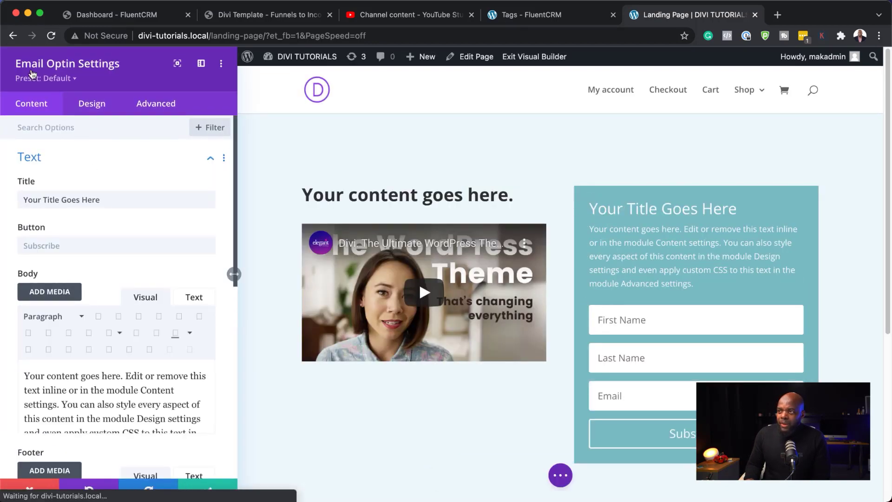
{"action": "scroll", "coordinate": [144, 370], "scroll_direction": "down", "scroll_amount": 1}
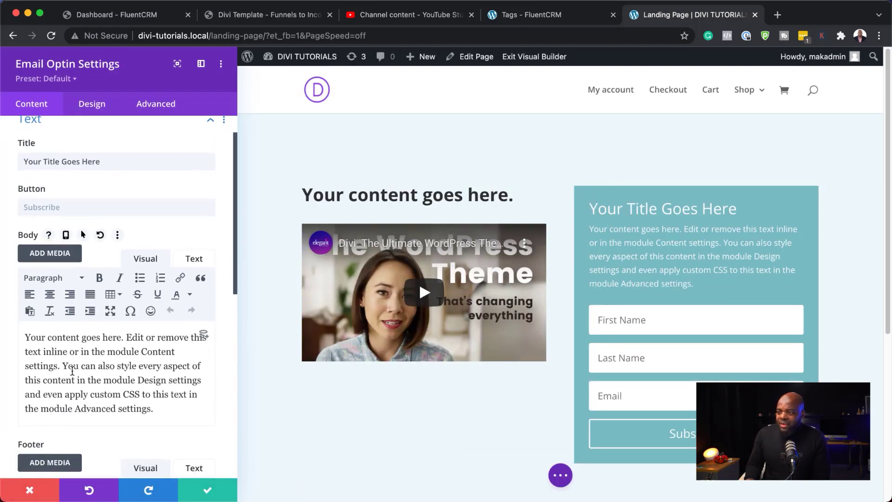
{"action": "left_click_drag", "start_coordinate": [62, 366], "coordinate": [166, 416]}
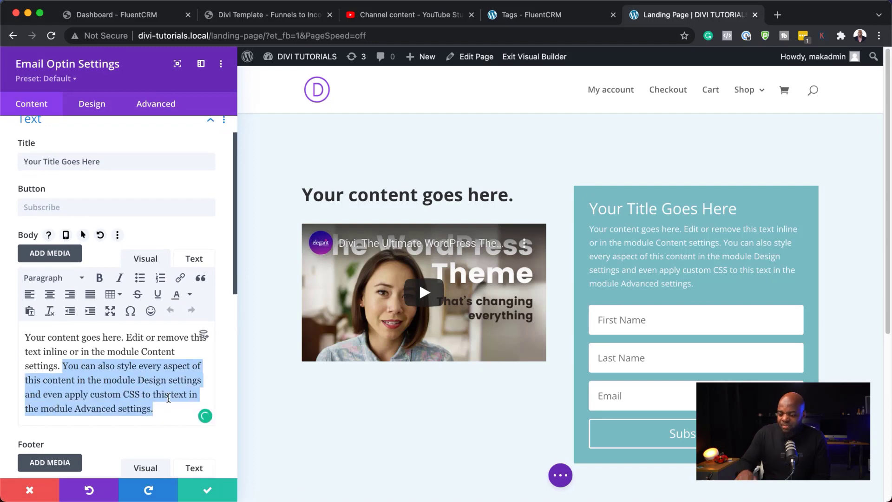
{"action": "key", "text": "BackSpace"}
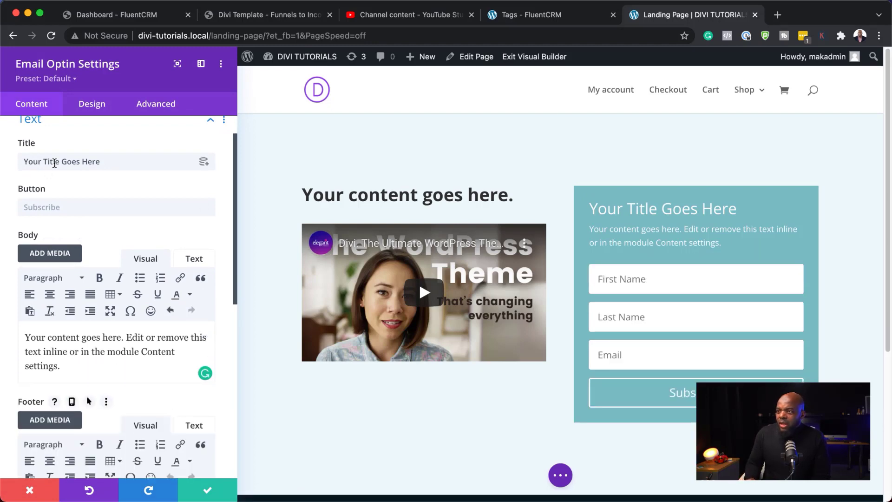
- Change the opt-in form title to 'Access My Free Course'
{"action": "left_click_drag", "start_coordinate": [24, 161], "coordinate": [125, 161]}
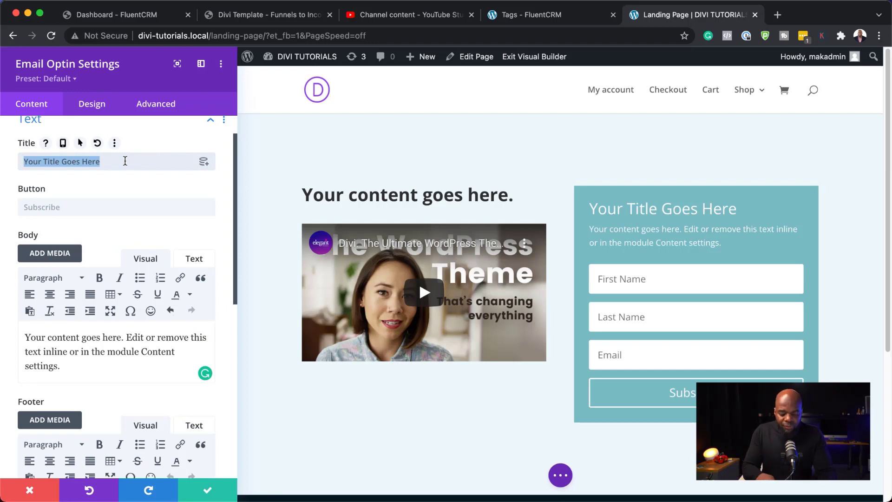
{"action": "key", "text": "BackSpace"}
{"action": "type", "text": "Access My Free Course"}
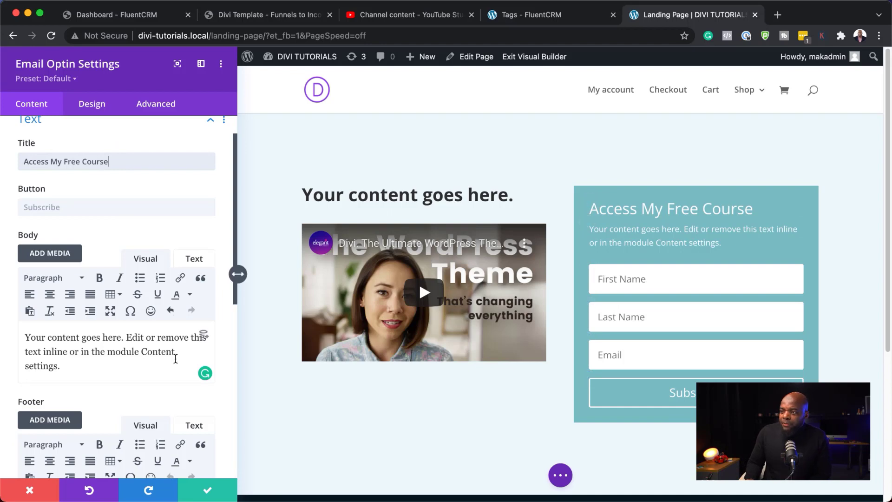
{"action": "scroll", "coordinate": [87, 316], "scroll_direction": "down", "scroll_amount": 2}
{"action": "scroll", "coordinate": [121, 361], "scroll_direction": "down", "scroll_amount": 12}
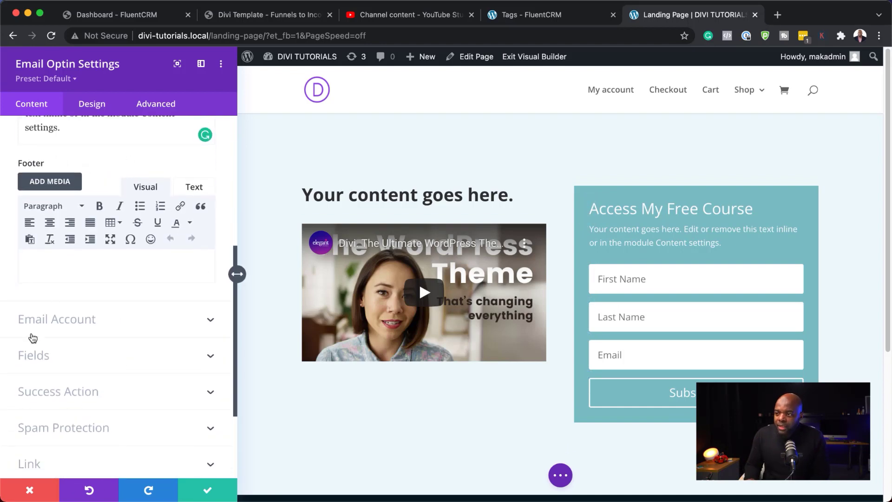
- Set the form's email service provider to FluentCRM and refresh its lists
{"action": "left_click", "coordinate": [30, 320]}
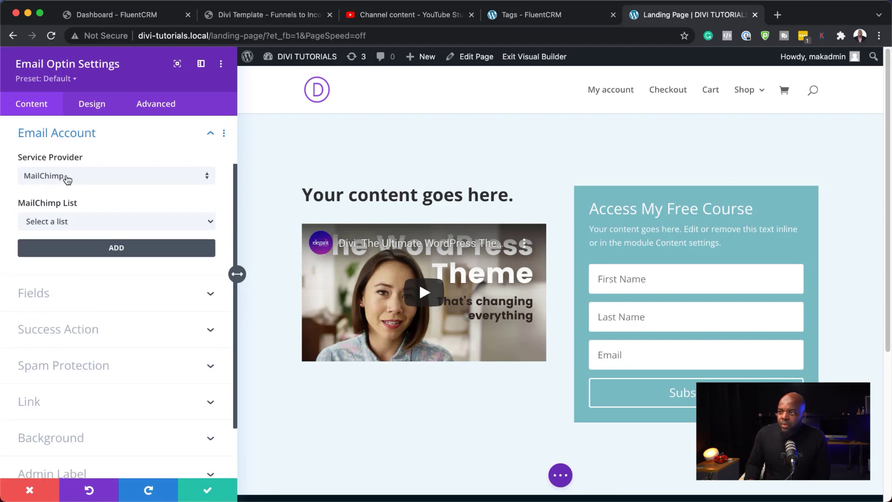
{"action": "left_click", "coordinate": [77, 182]}
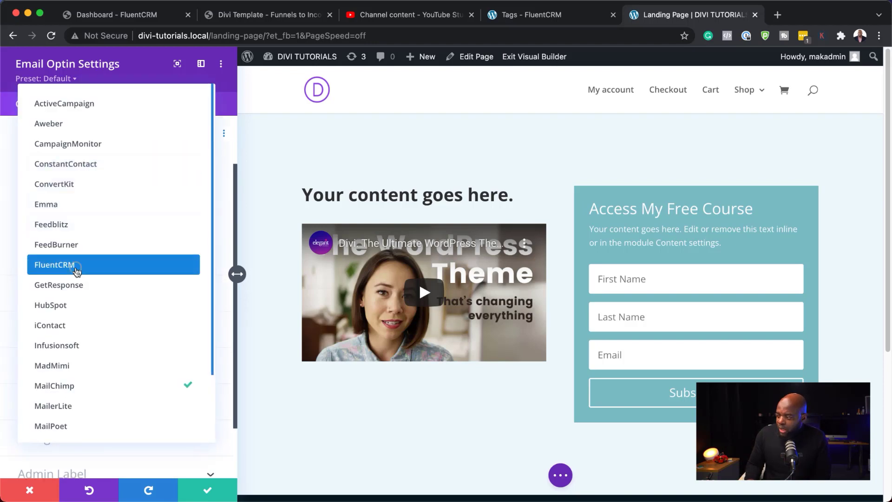
{"action": "left_click", "coordinate": [77, 265]}
{"action": "left_click", "coordinate": [83, 226]}
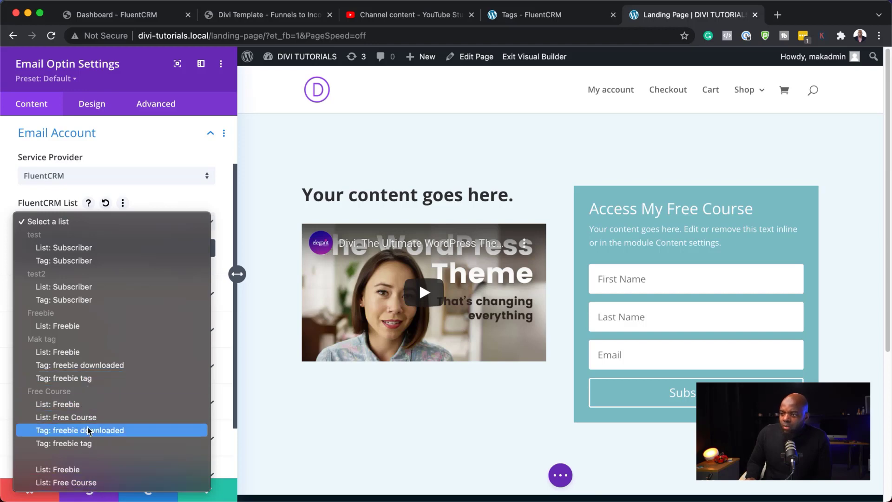
{"action": "left_click", "coordinate": [168, 203]}
{"action": "left_click", "coordinate": [106, 203]}
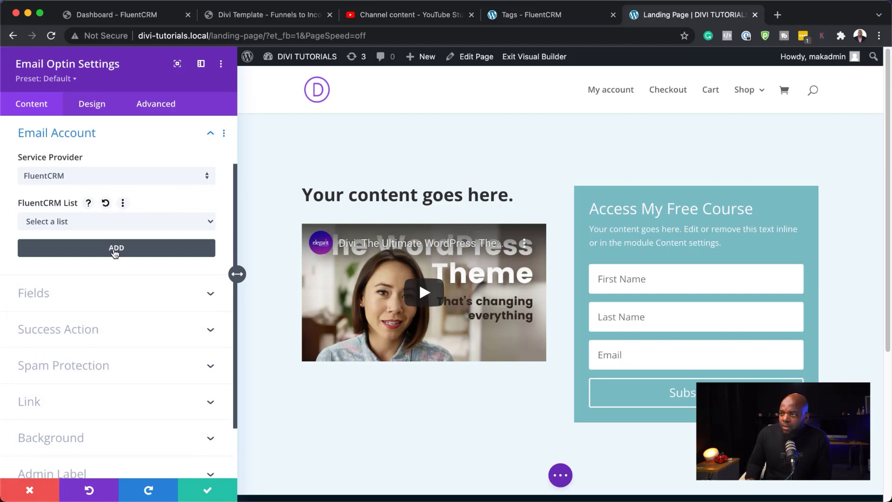
- Start adding a new FluentCRM account and enter its account name
{"action": "left_click", "coordinate": [115, 248]}
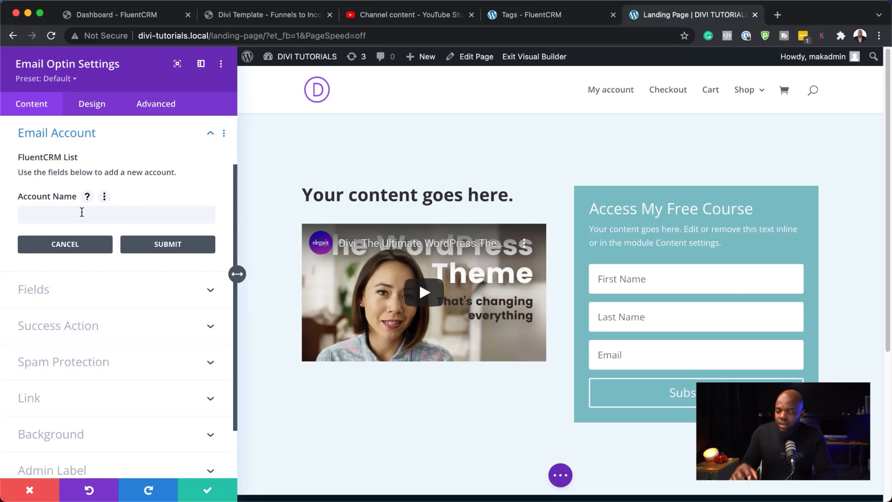
{"action": "left_click", "coordinate": [81, 212]}
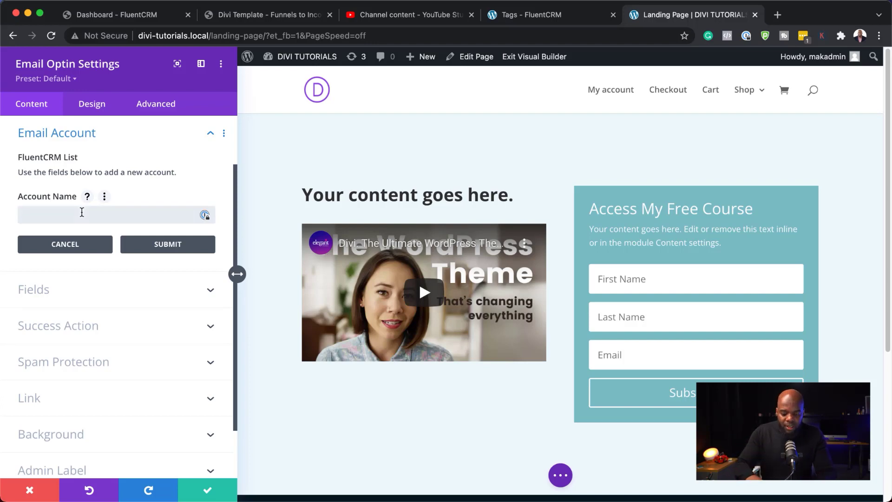
{"action": "type", "text": "Mak 2"}
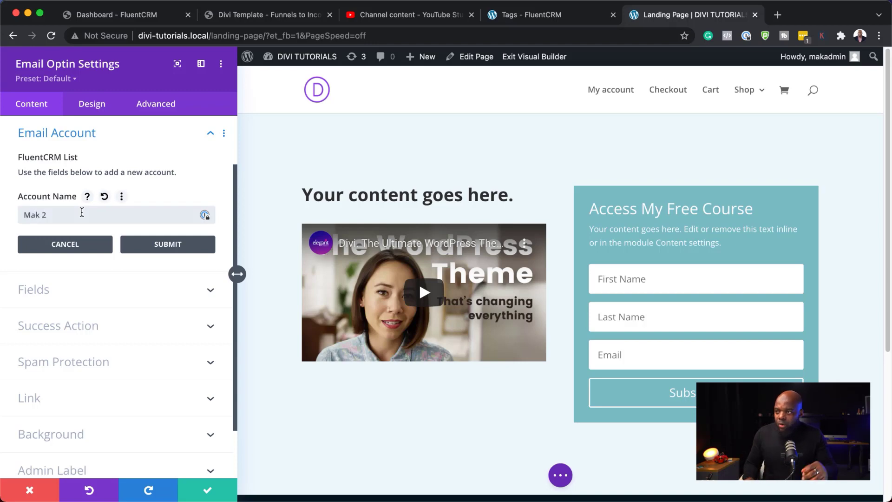
- Connect the opt-in module to the FluentCRM account, send sign-ups to Test List, and save it
{"action": "left_click", "coordinate": [181, 249]}
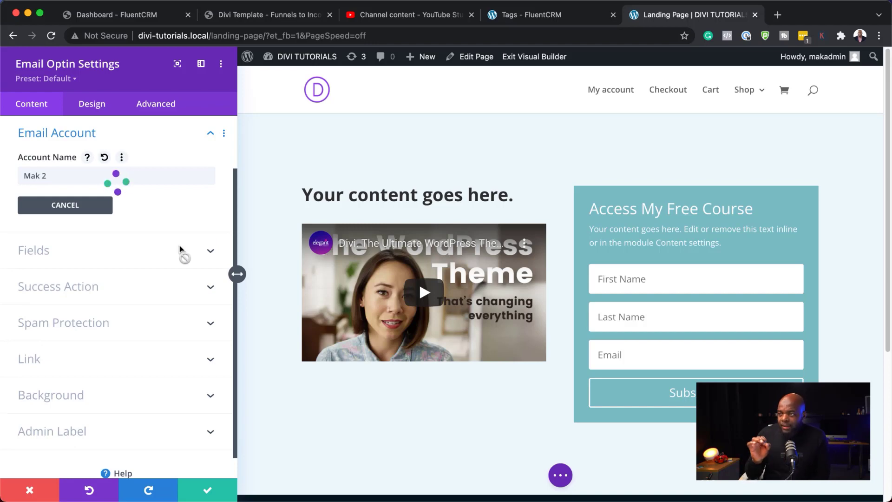
{"action": "left_click", "coordinate": [81, 223]}
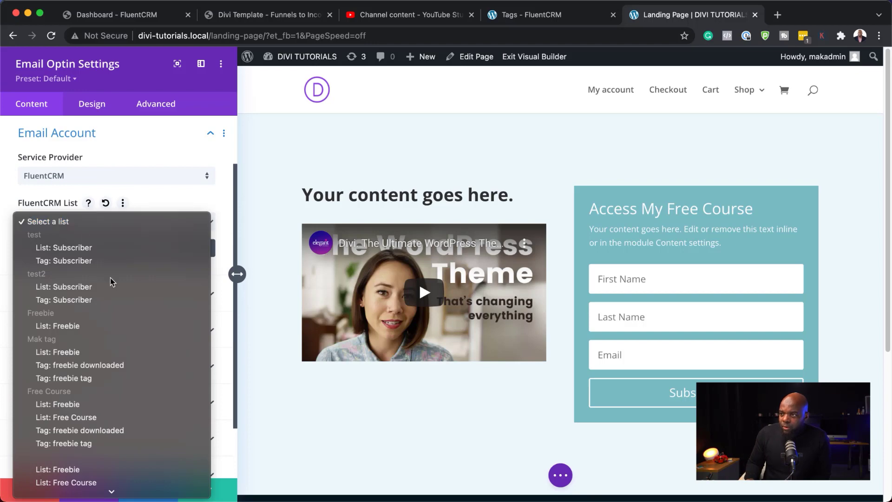
{"action": "scroll", "coordinate": [141, 325], "scroll_direction": "down", "scroll_amount": 3}
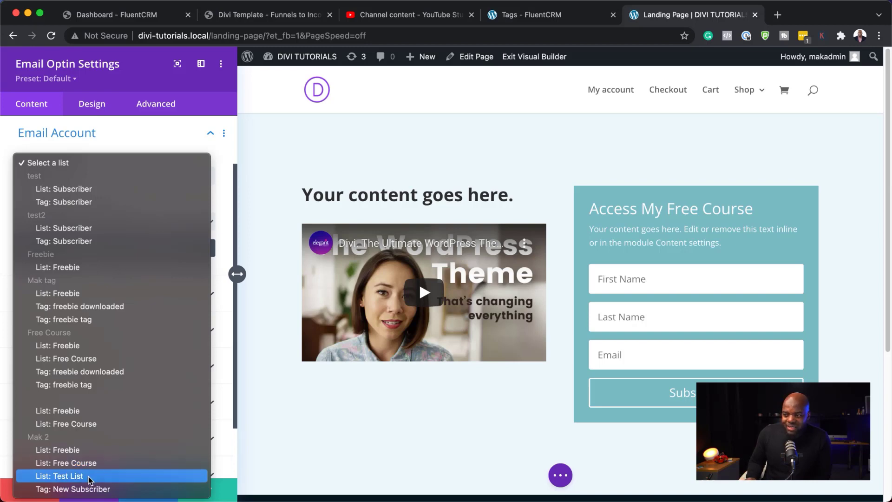
{"action": "left_click", "coordinate": [89, 477]}
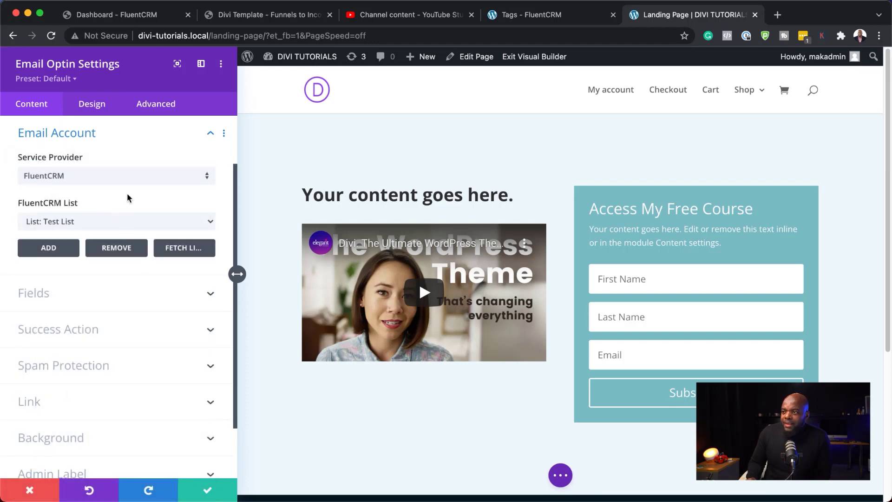
{"action": "left_click", "coordinate": [61, 251]}
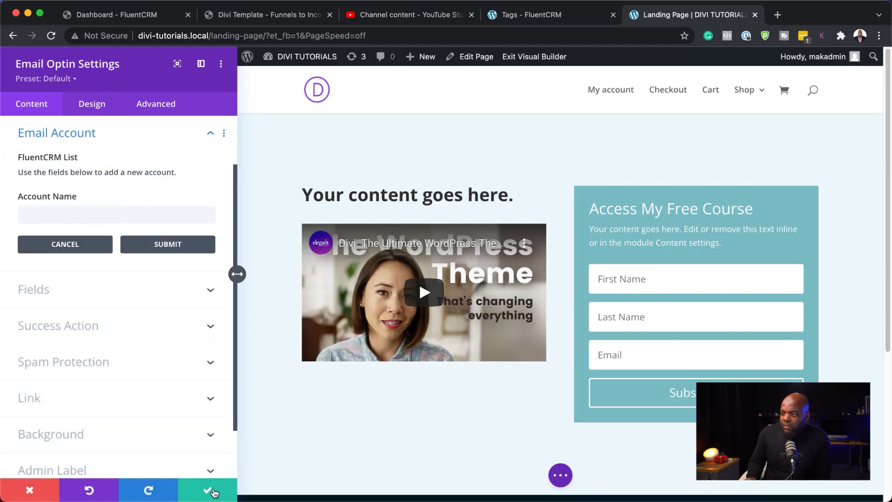
{"action": "left_click", "coordinate": [214, 493]}
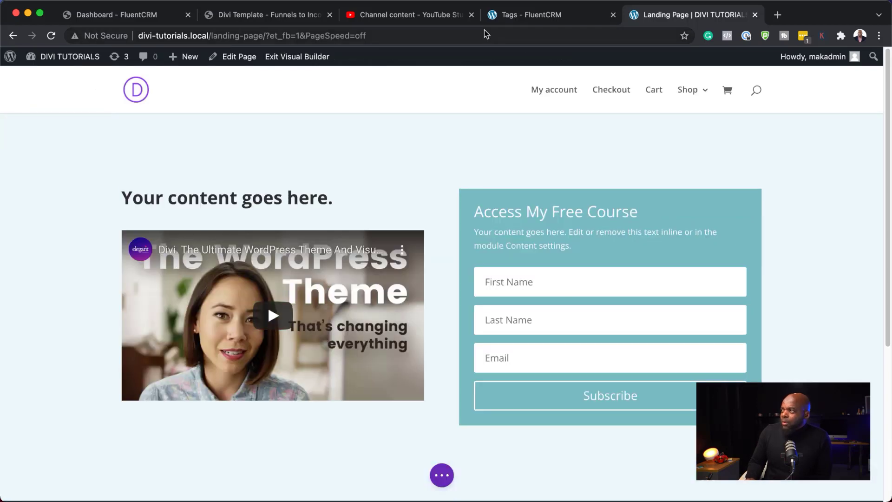
- Bring up FluentCRM's Contacts > Lists page, showing Test List, Free Course and Freebie
{"action": "left_click", "coordinate": [528, 15]}
{"action": "mouse_move", "coordinate": [585, 83]}
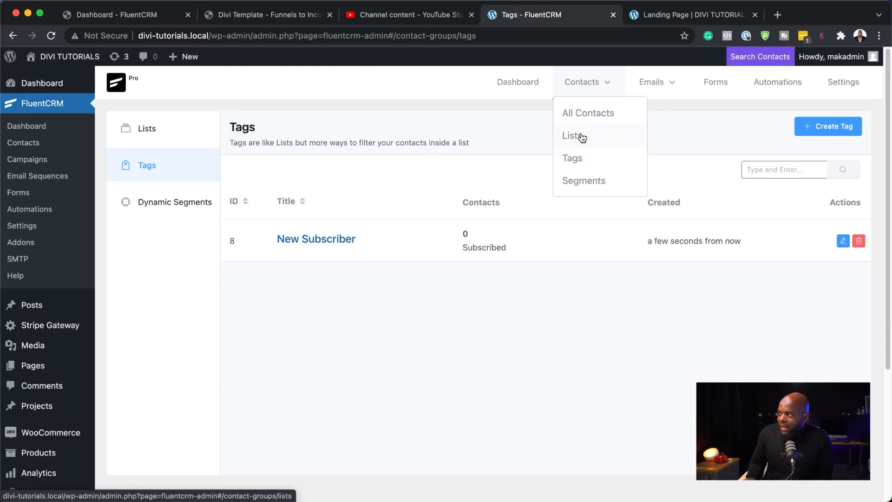
{"action": "left_click", "coordinate": [582, 138]}
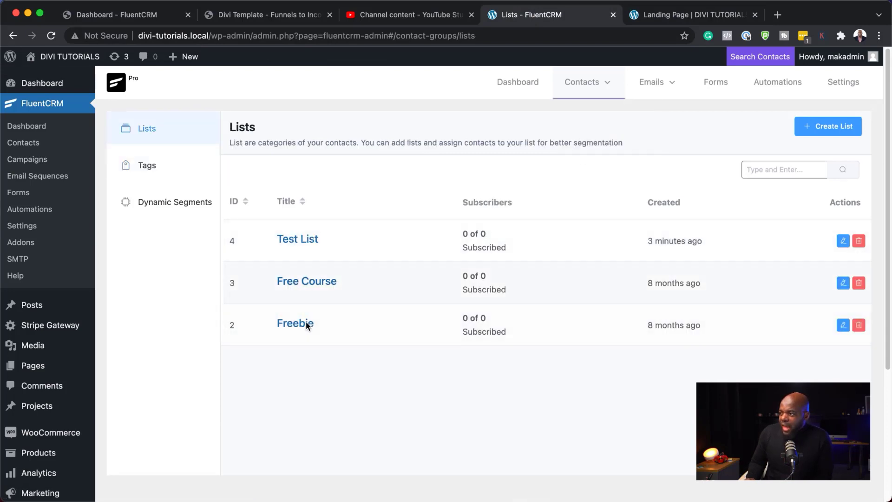
- Save & Exit the landing page's visual builder, then open the Email Optin module's settings
{"action": "left_click", "coordinate": [660, 17]}
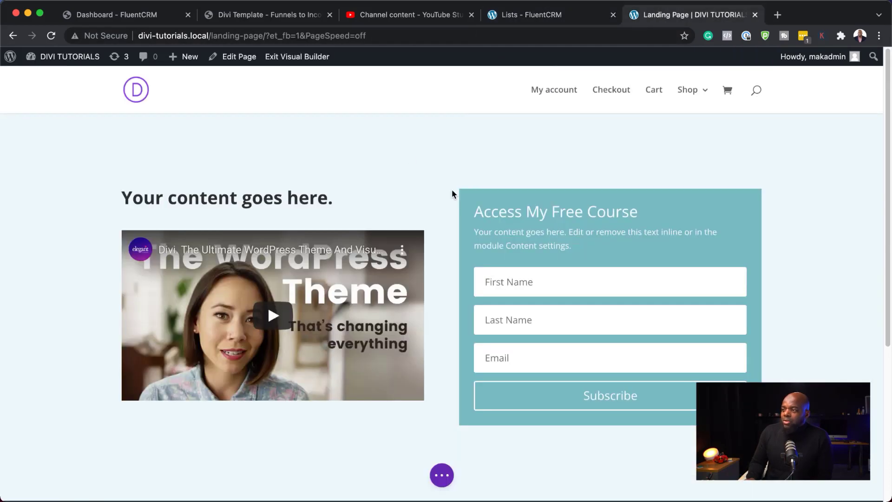
{"action": "left_click", "coordinate": [304, 58]}
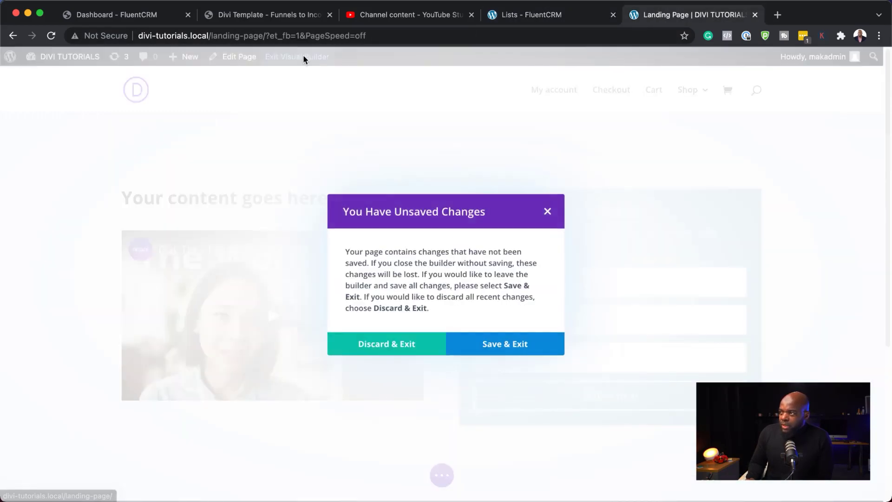
{"action": "left_click", "coordinate": [487, 350]}
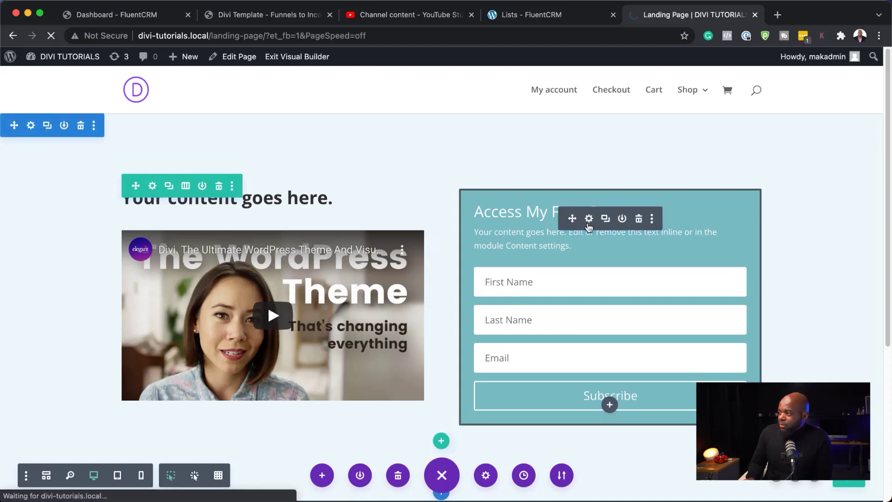
{"action": "left_click", "coordinate": [589, 219]}
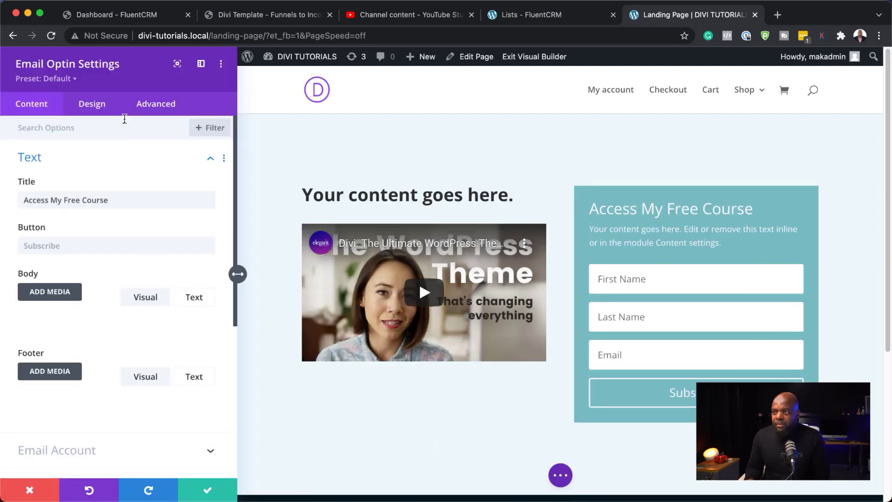
- Set Show Last Name Field and Show First Name Field to NO, then save the opt-in settings
{"action": "scroll", "coordinate": [130, 353], "scroll_direction": "down", "scroll_amount": 5}
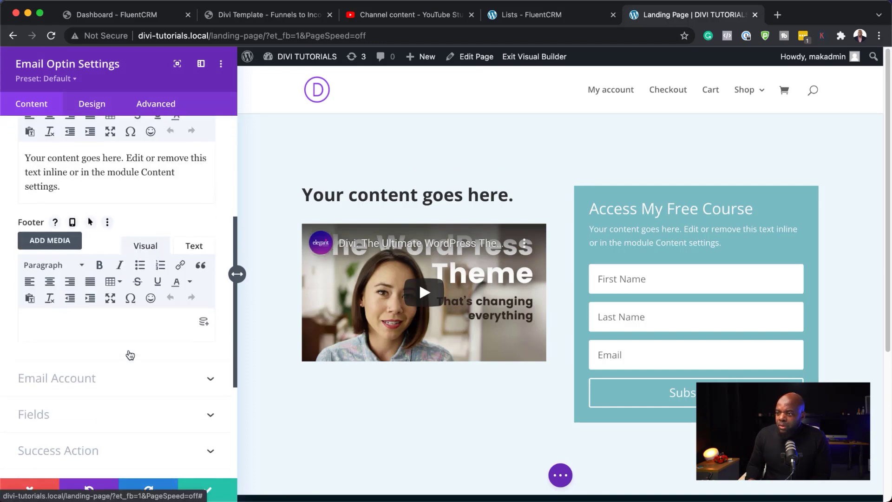
{"action": "scroll", "coordinate": [112, 351], "scroll_direction": "down", "scroll_amount": 3}
{"action": "left_click", "coordinate": [48, 320]}
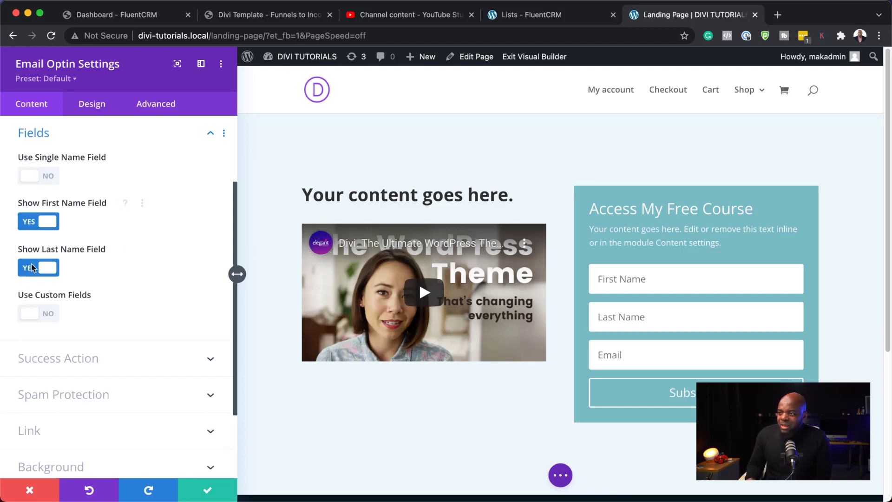
{"action": "left_click", "coordinate": [29, 269]}
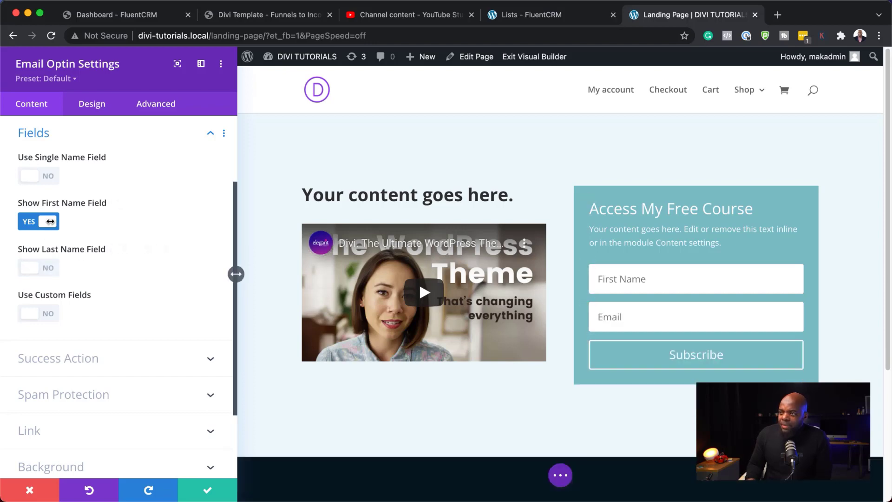
{"action": "left_click", "coordinate": [30, 227]}
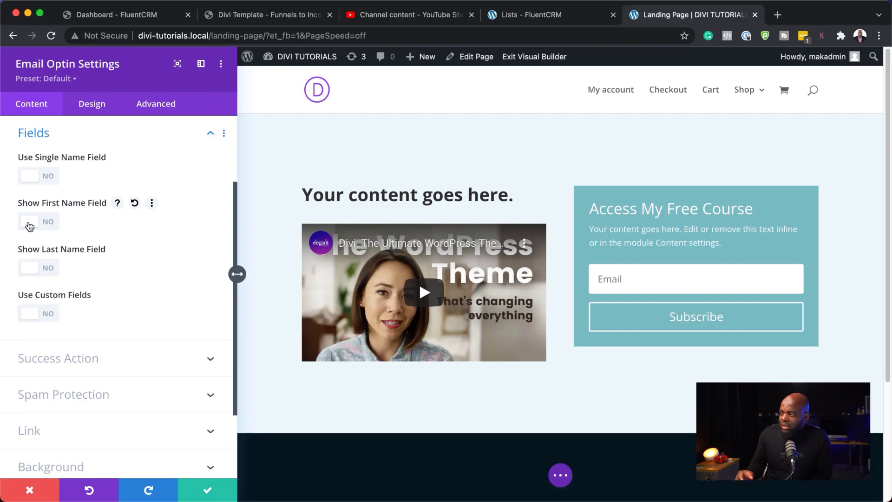
{"action": "left_click", "coordinate": [207, 493]}
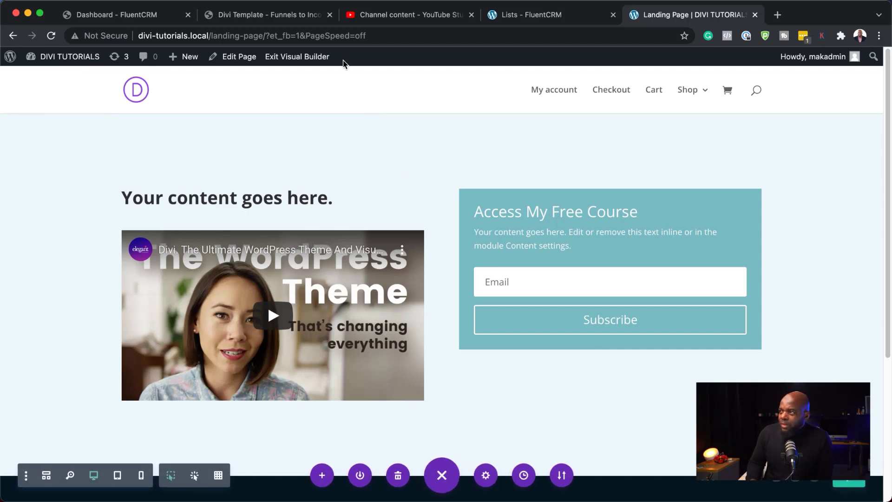
- Exit the builder and subscribe a test email address through the live opt-in form, getting Success!
{"action": "left_click", "coordinate": [303, 58]}
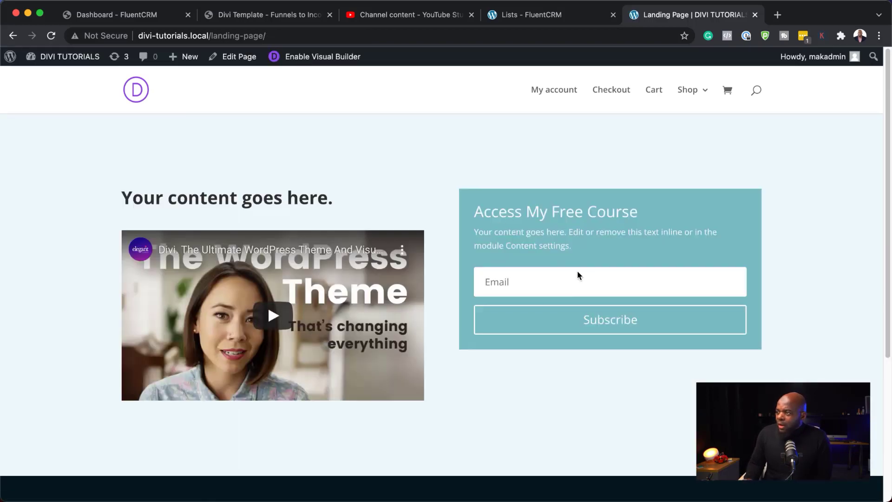
{"action": "left_click", "coordinate": [510, 285]}
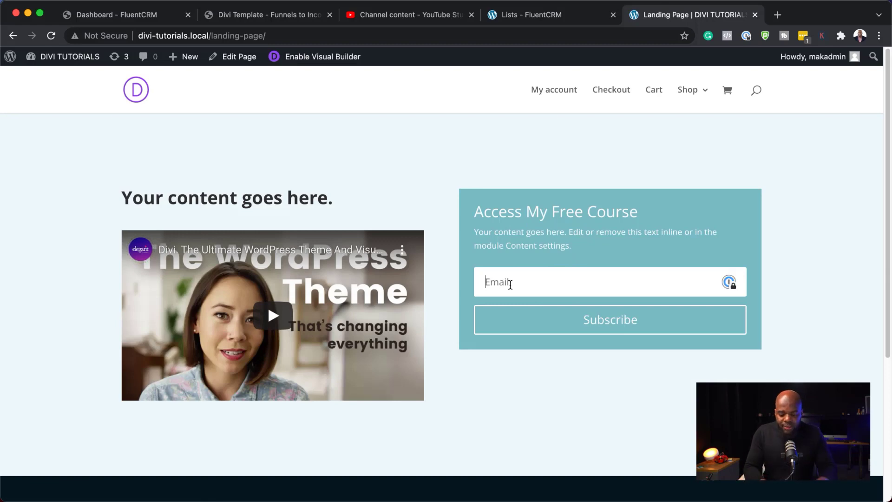
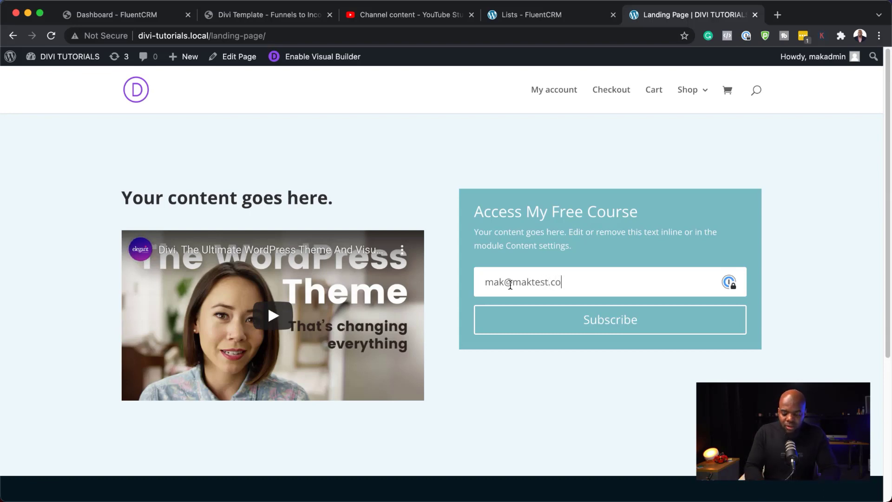
{"action": "left_click", "coordinate": [628, 319]}
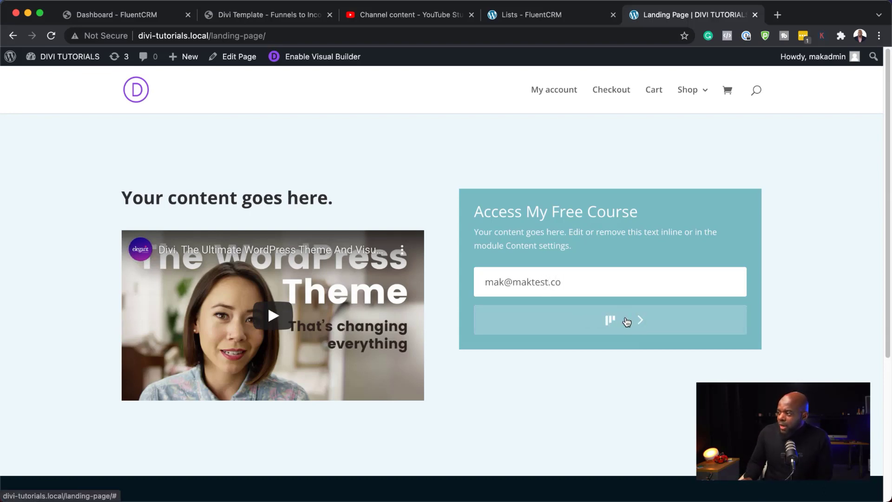
{"action": "left_click", "coordinate": [535, 19]}
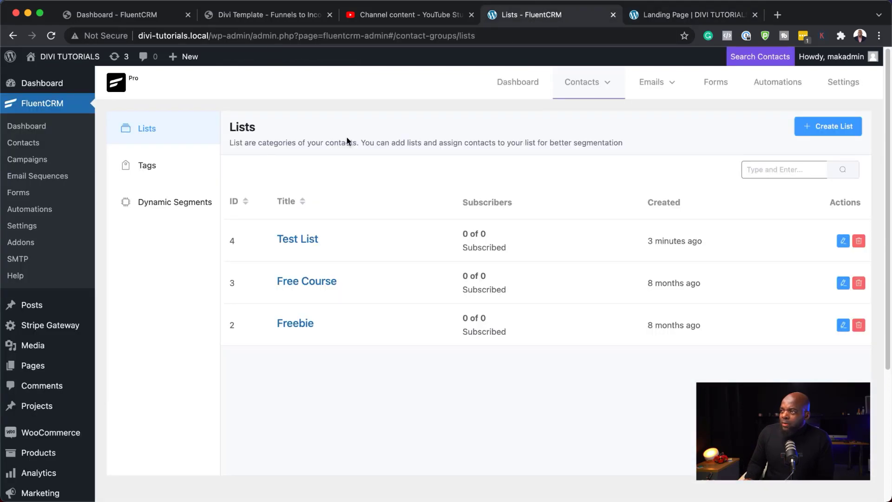
- Check the FluentCRM dashboard, then confirm the new test subscriber heads All Contacts as Subscribed
{"action": "left_click", "coordinate": [27, 126]}
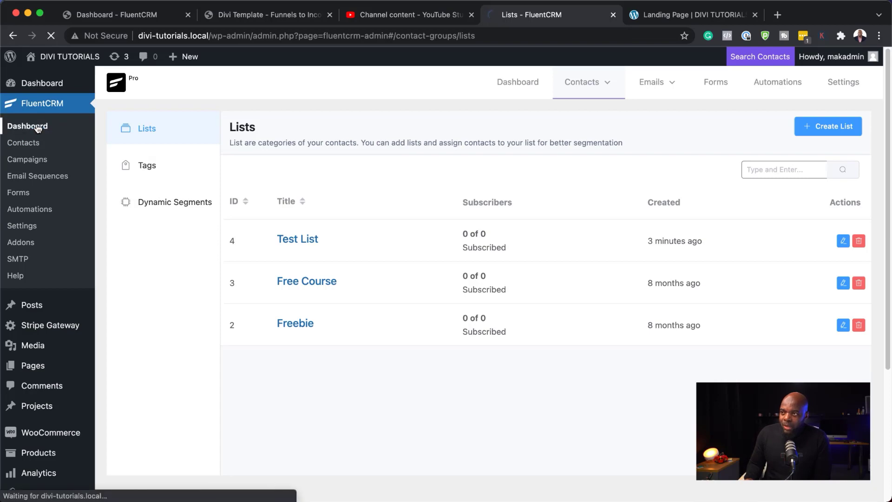
{"action": "scroll", "coordinate": [375, 309], "scroll_direction": "down", "scroll_amount": 5}
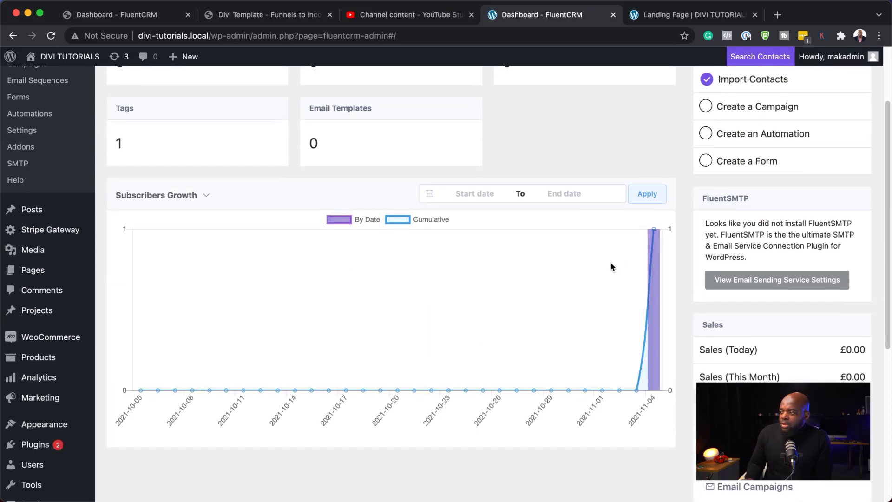
{"action": "scroll", "coordinate": [288, 346], "scroll_direction": "up", "scroll_amount": 5}
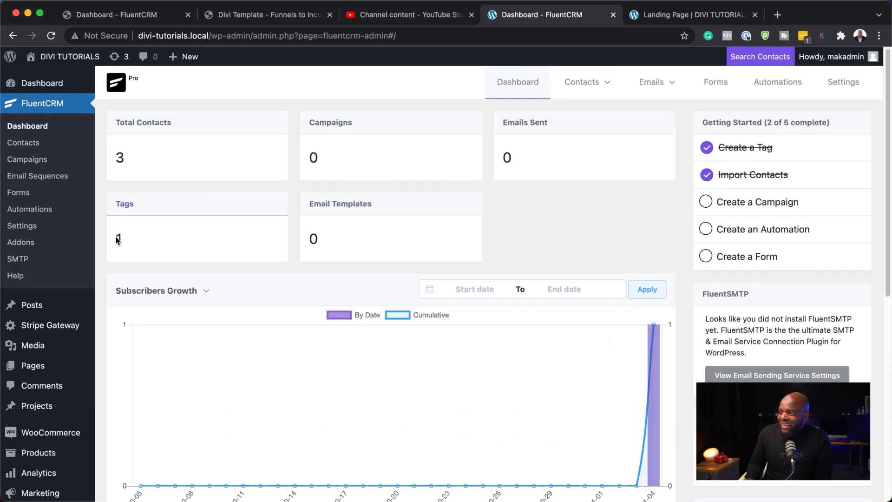
{"action": "mouse_move", "coordinate": [597, 76]}
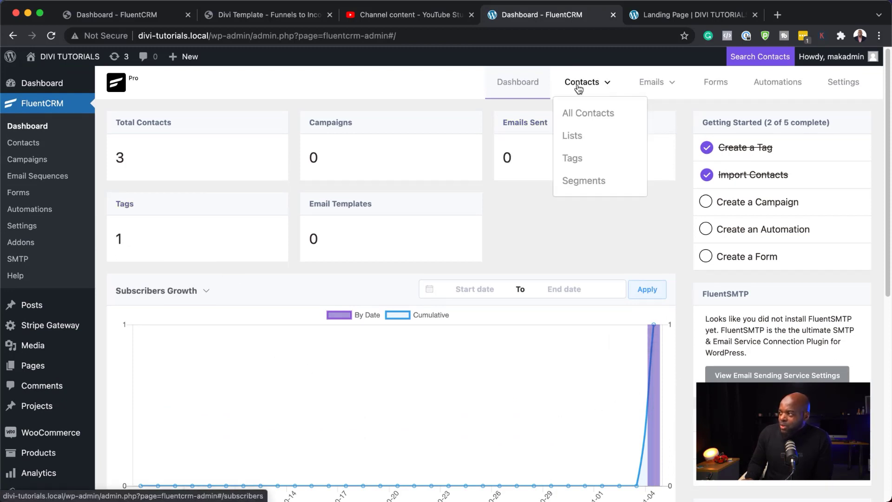
{"action": "left_click", "coordinate": [579, 113]}
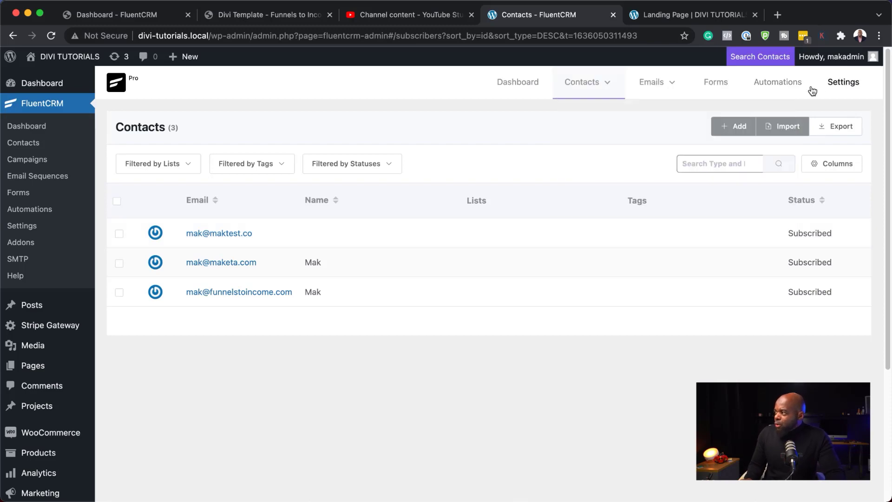
- Create a new automation named 'New Subscribers' with the List Applied trigger
{"action": "left_click", "coordinate": [783, 85]}
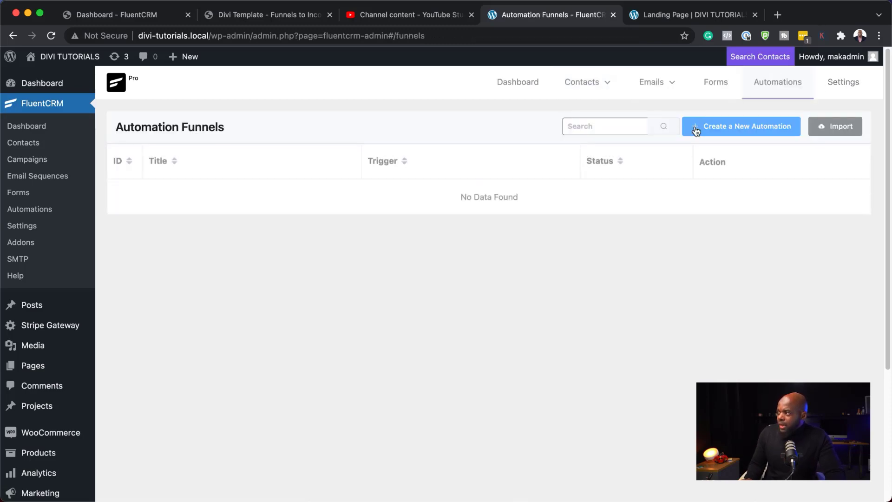
{"action": "left_click", "coordinate": [696, 127]}
{"action": "left_click", "coordinate": [294, 131]}
{"action": "type", "text": "New Subscribers"}
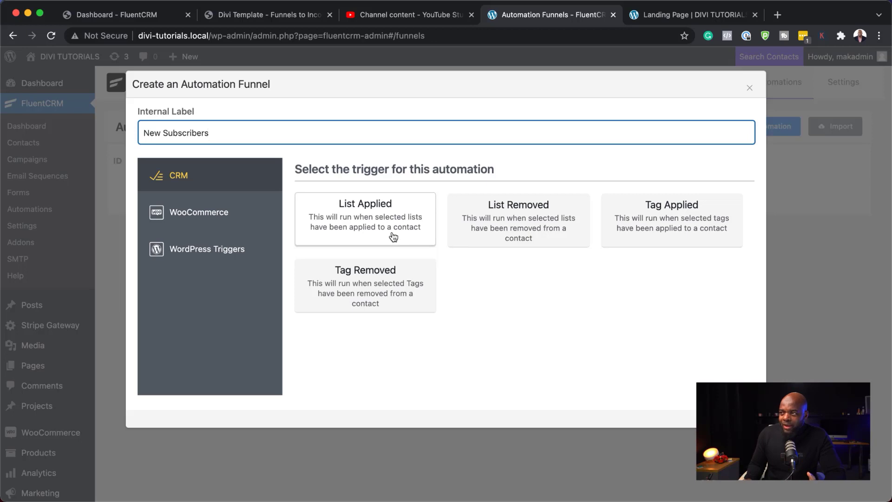
{"action": "left_click", "coordinate": [389, 228]}
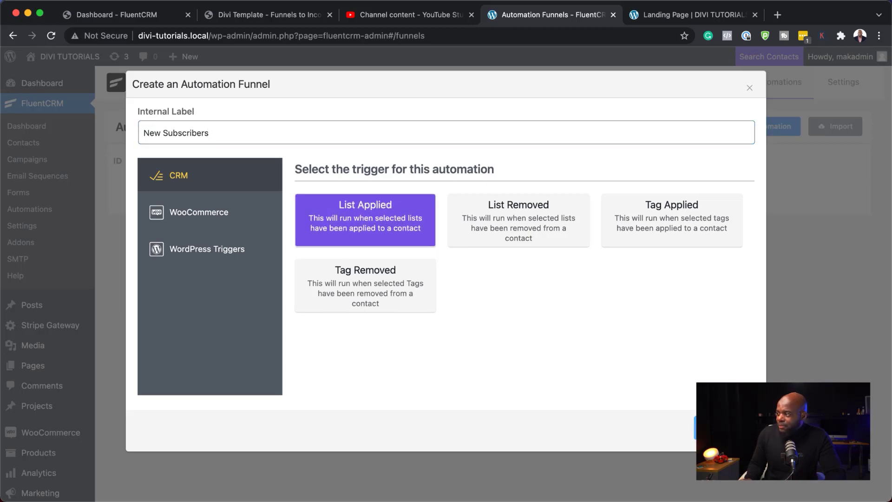
{"action": "left_click", "coordinate": [716, 428]}
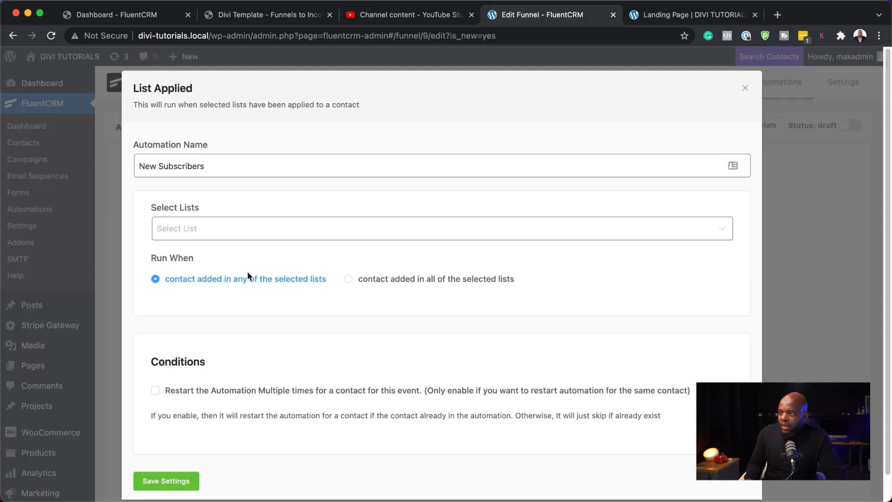
- Set Test List as the trigger's list and save the trigger settings
{"action": "left_click", "coordinate": [175, 229]}
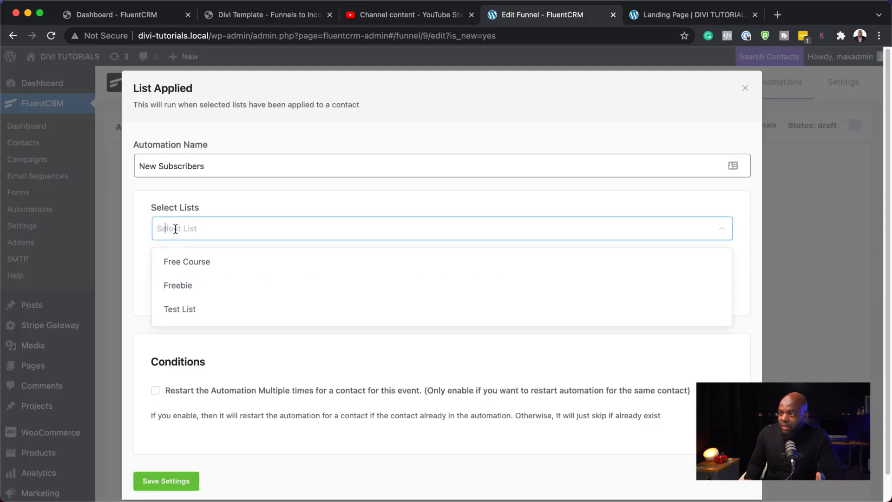
{"action": "left_click", "coordinate": [190, 315]}
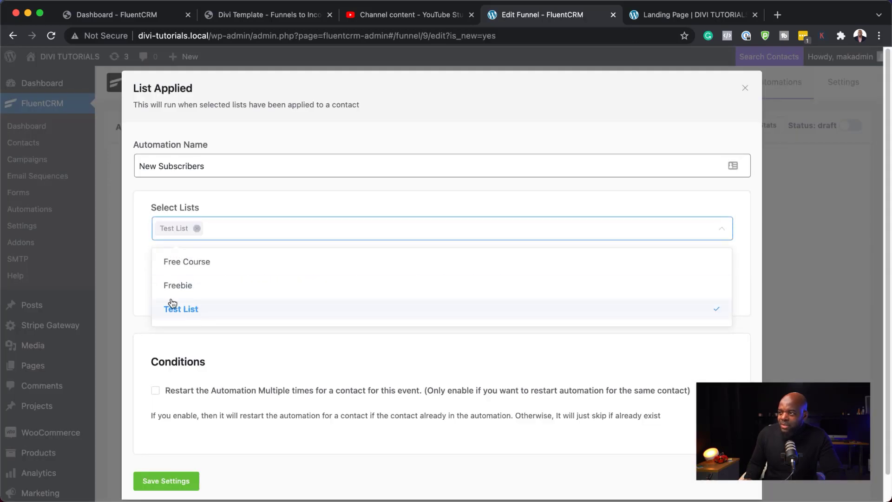
{"action": "left_click", "coordinate": [136, 264]}
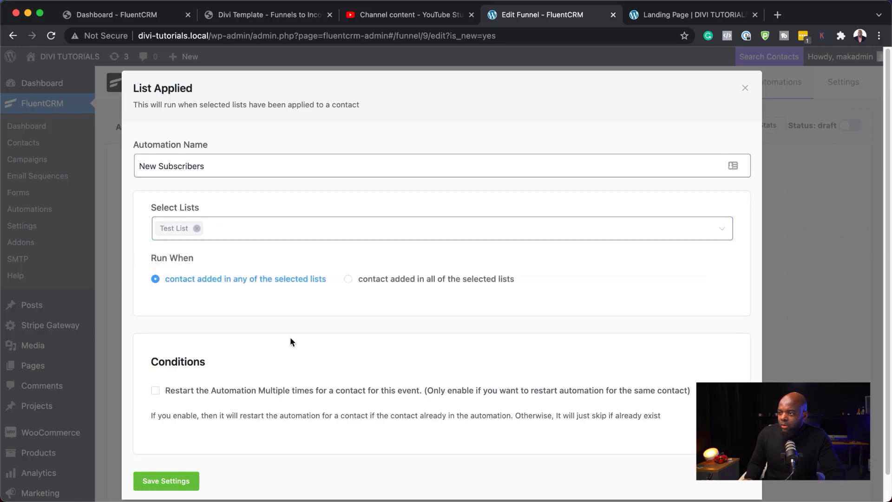
{"action": "scroll", "coordinate": [290, 341], "scroll_direction": "down", "scroll_amount": 2}
{"action": "left_click", "coordinate": [168, 454]}
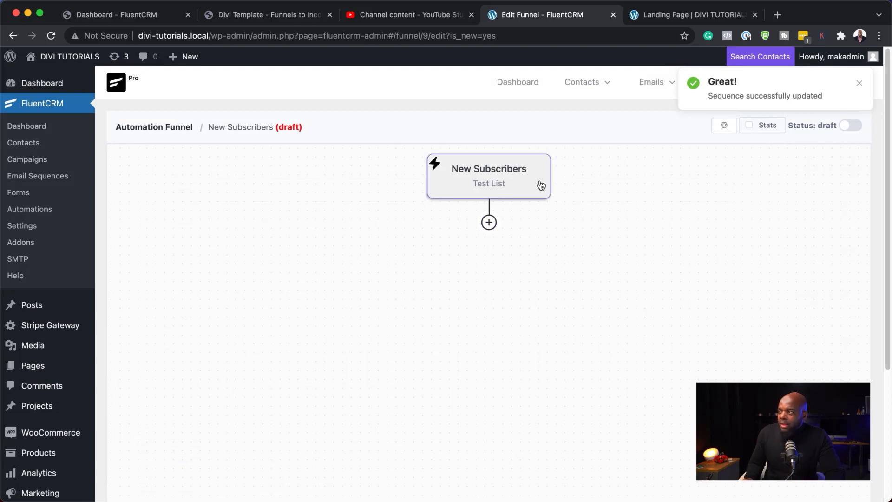
- Add an Apply Tag step after the trigger that applies the New Subscriber tag, and save it
{"action": "left_click", "coordinate": [490, 223]}
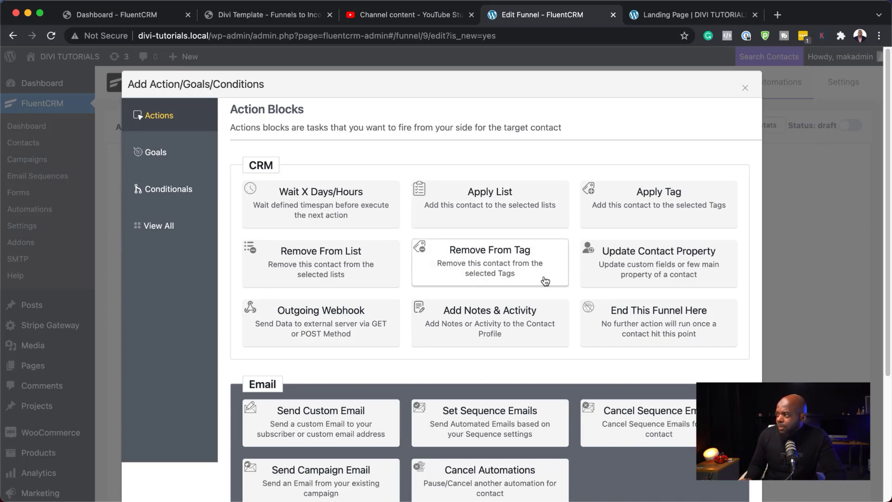
{"action": "left_click", "coordinate": [668, 200]}
{"action": "left_click", "coordinate": [255, 232]}
{"action": "left_click", "coordinate": [201, 264]}
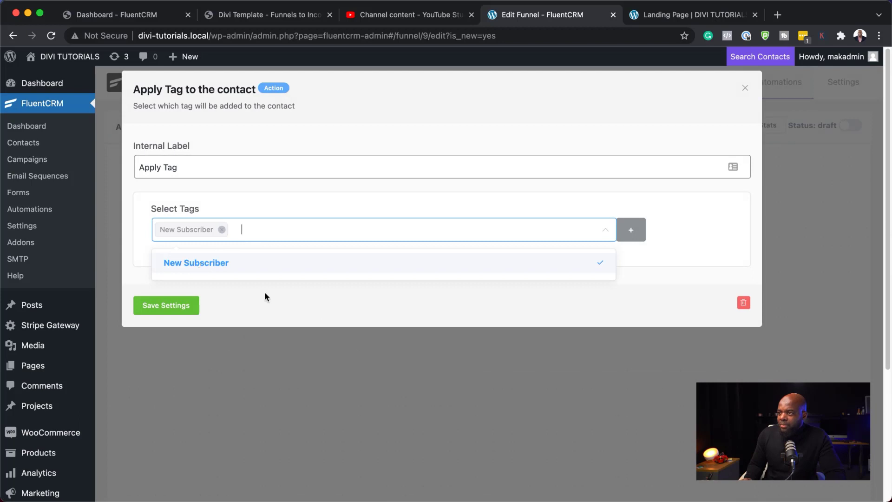
{"action": "left_click", "coordinate": [170, 307]}
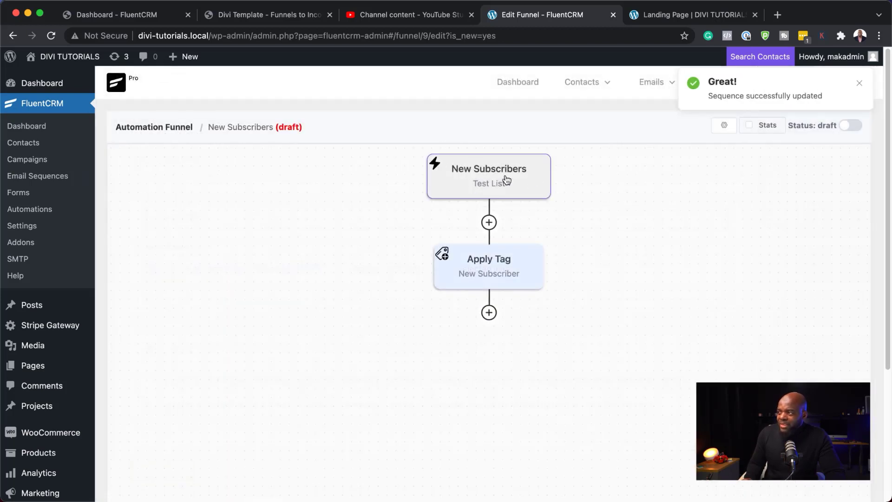
- Add a Send Custom Email step labelled 'Access The Course' with subject 'Download You Free Video'
{"action": "left_click", "coordinate": [489, 312]}
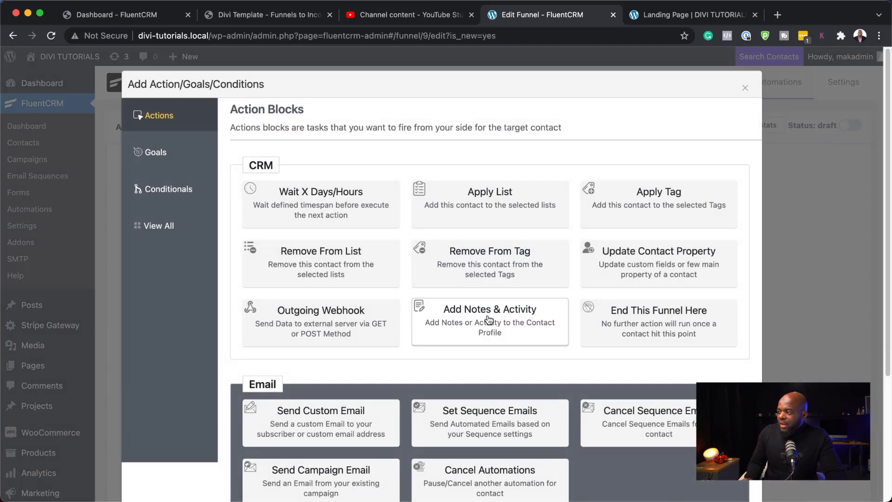
{"action": "left_click", "coordinate": [335, 426]}
{"action": "triple_click", "coordinate": [222, 167]}
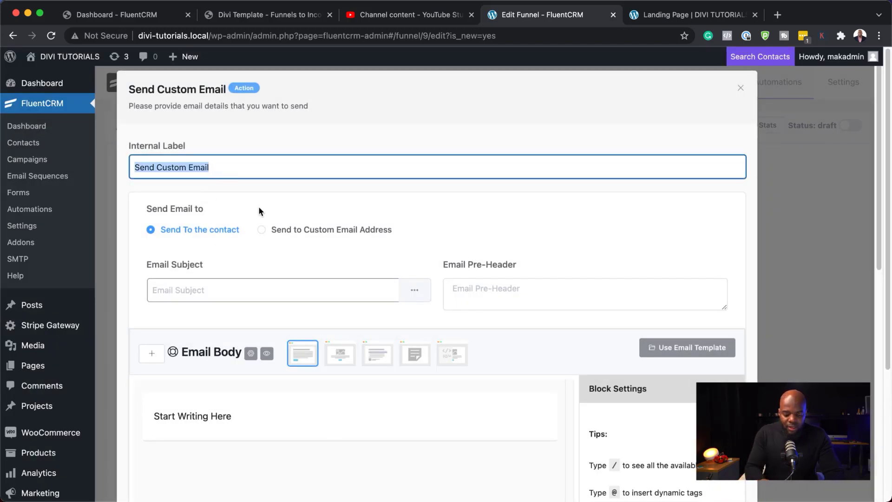
{"action": "type", "text": "Access The Course"}
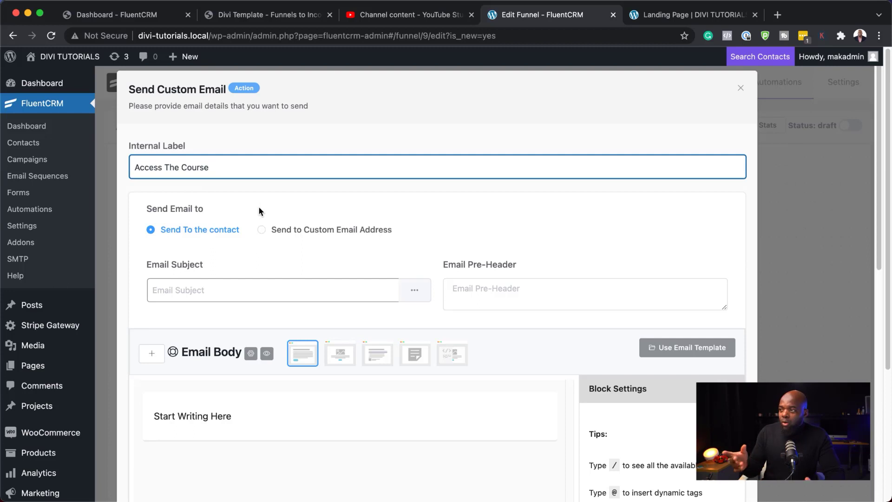
{"action": "left_click", "coordinate": [205, 291]}
{"action": "type", "text": "Download You Free Video"}
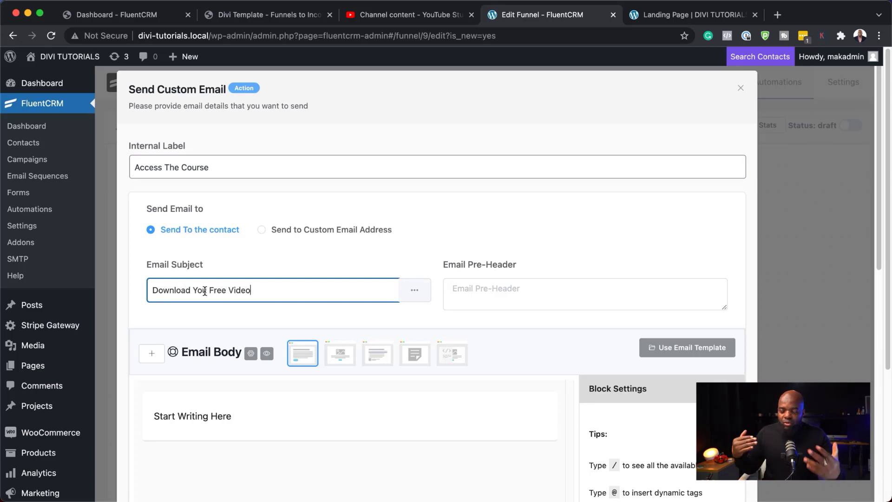
- Insert a 'Get Instant Access' button linked to # in the email body and save the step
{"action": "left_click", "coordinate": [259, 415]}
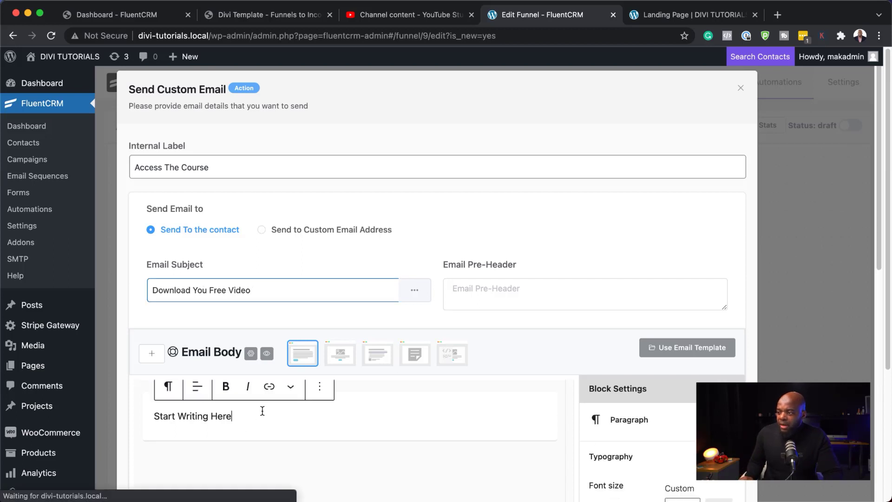
{"action": "key", "text": "Return"}
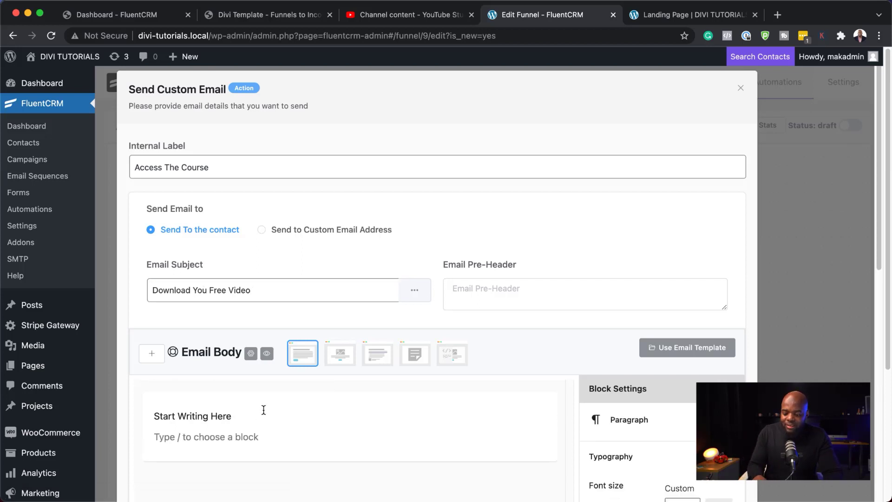
{"action": "type", "text": "/"}
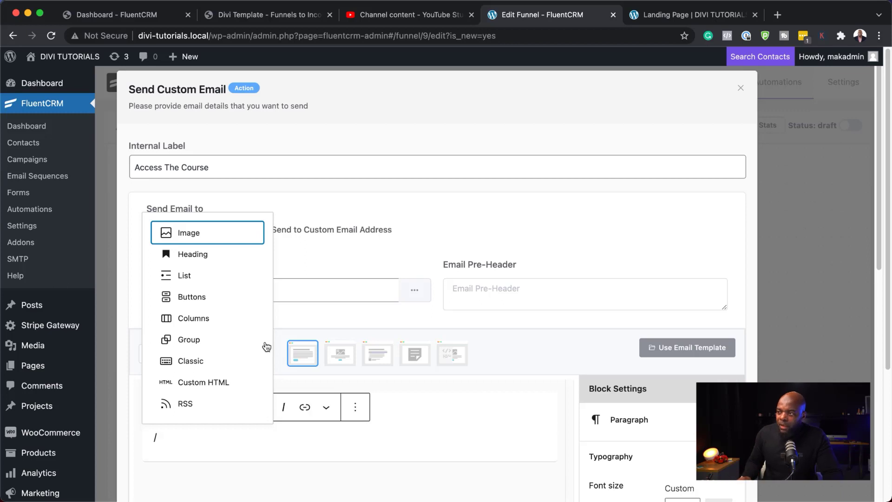
{"action": "left_click", "coordinate": [197, 301]}
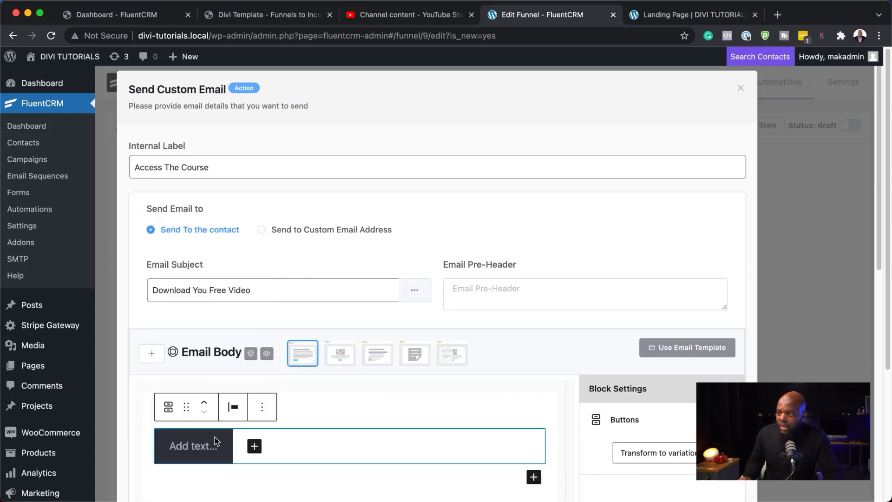
{"action": "left_click", "coordinate": [200, 450]}
{"action": "type", "text": "Ge"}
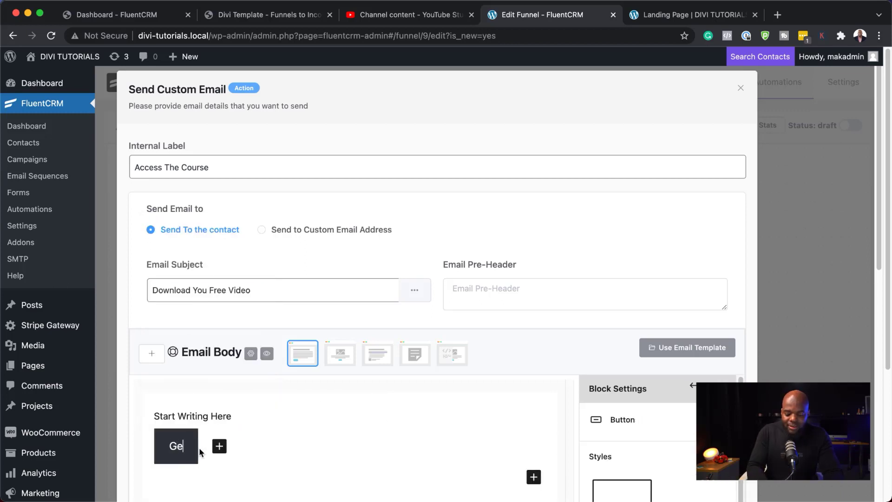
{"action": "type", "text": "t Instant Access"}
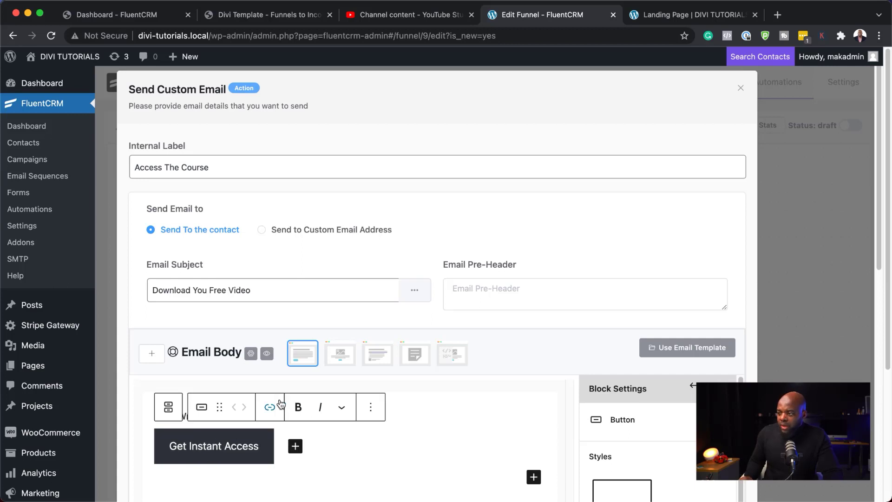
{"action": "left_click", "coordinate": [270, 406]}
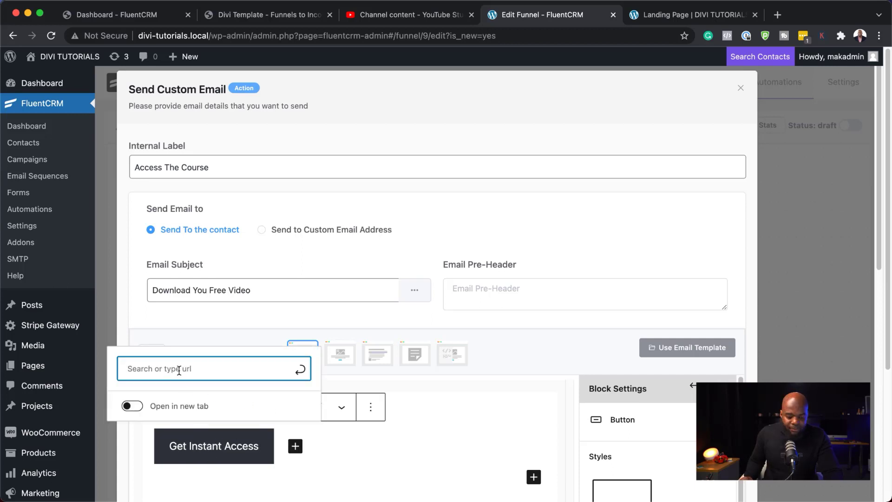
{"action": "type", "text": "#"}
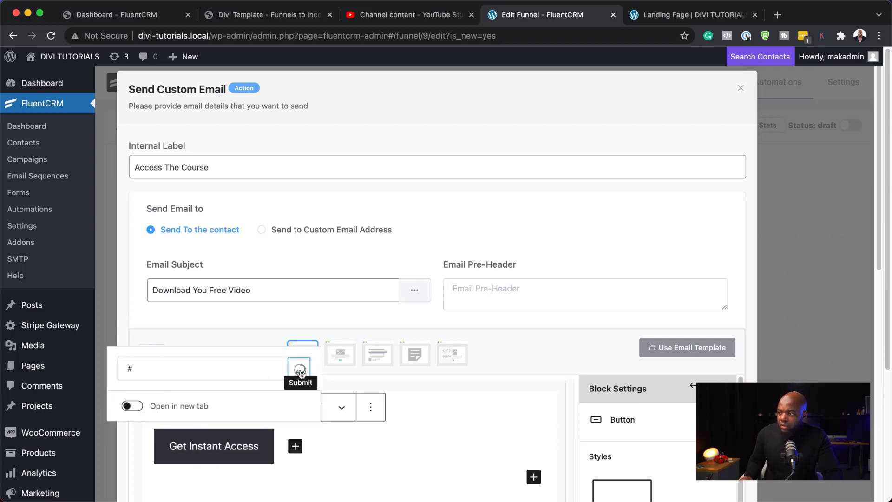
{"action": "left_click", "coordinate": [307, 373]}
{"action": "left_click", "coordinate": [421, 432]}
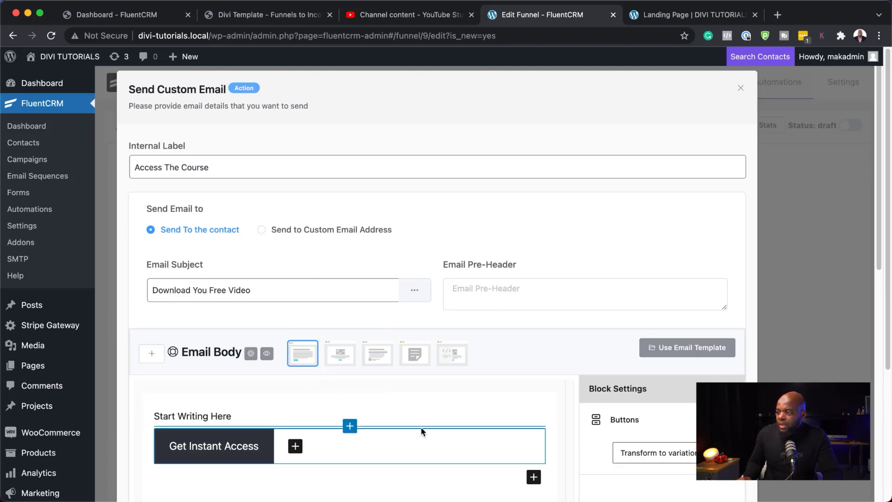
{"action": "scroll", "coordinate": [427, 423], "scroll_direction": "down", "scroll_amount": 8}
{"action": "scroll", "coordinate": [263, 441], "scroll_direction": "down", "scroll_amount": 2}
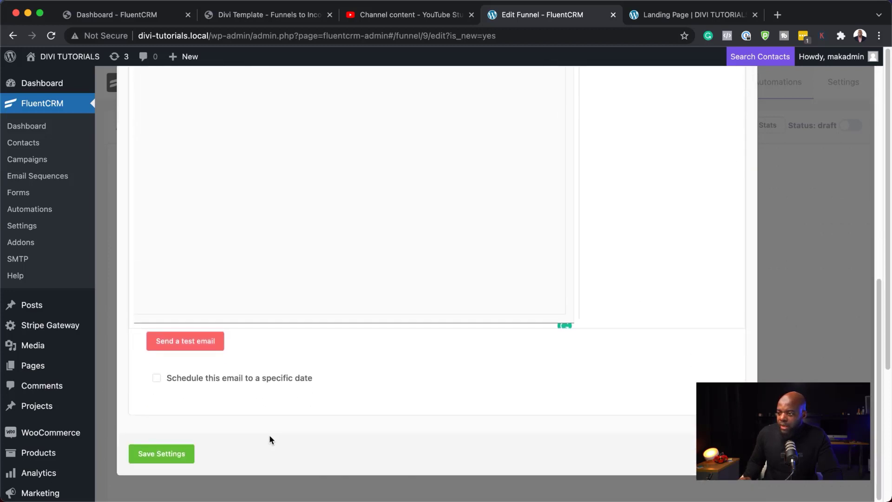
{"action": "left_click", "coordinate": [175, 457]}
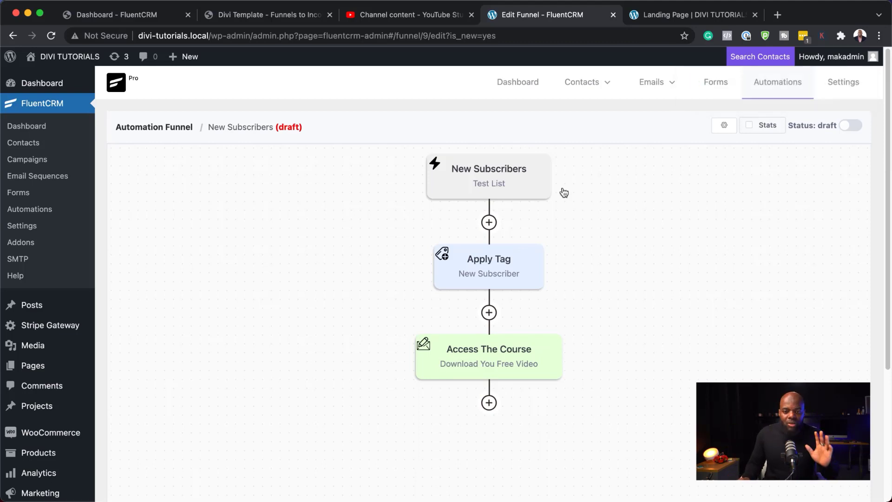
- Reload the live landing page so the opt-in form shows an empty Email field and Subscribe
{"action": "left_click", "coordinate": [662, 15]}
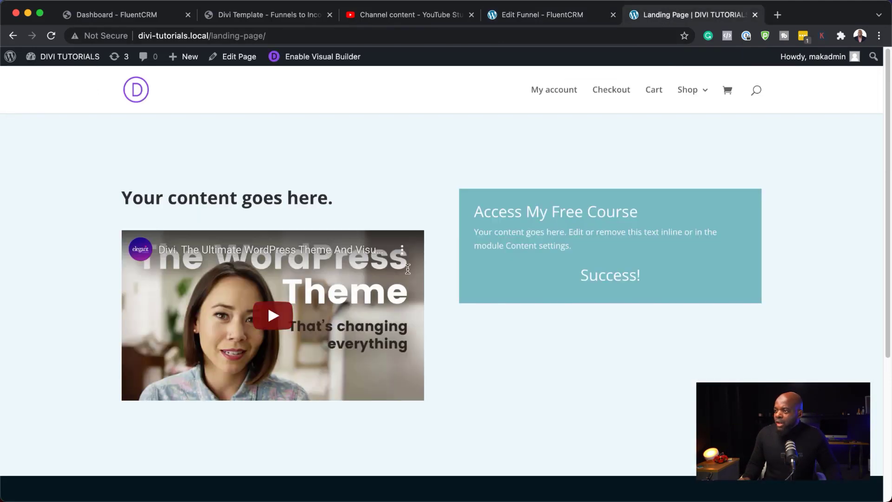
{"action": "left_click", "coordinate": [51, 36]}
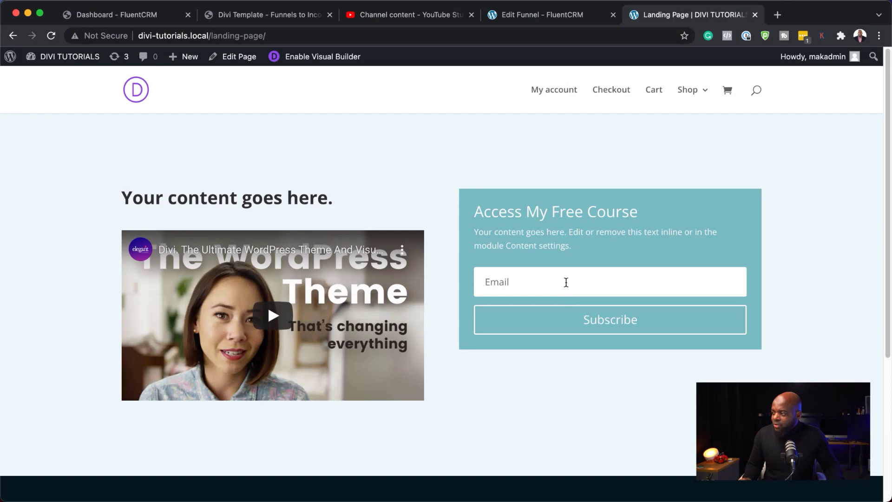
- Return to the New Subscribers funnel and open the step chooser below the Access The Course email
{"action": "left_click", "coordinate": [523, 17]}
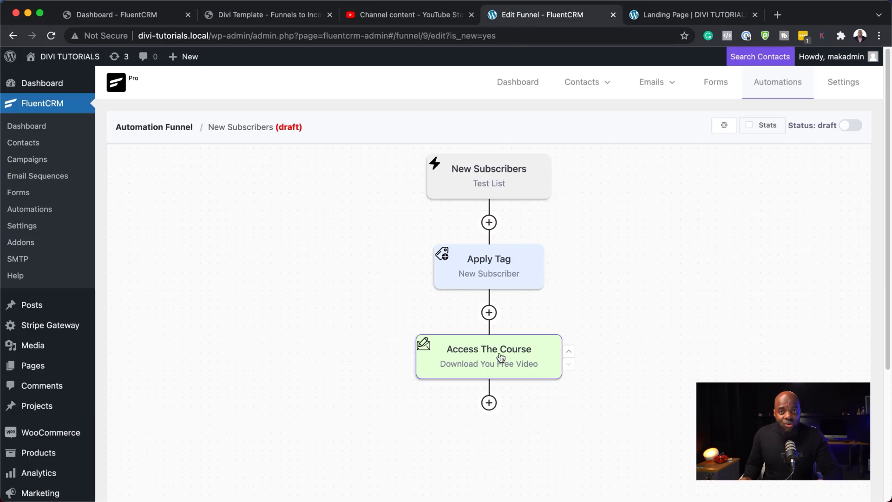
{"action": "left_click", "coordinate": [488, 403]}
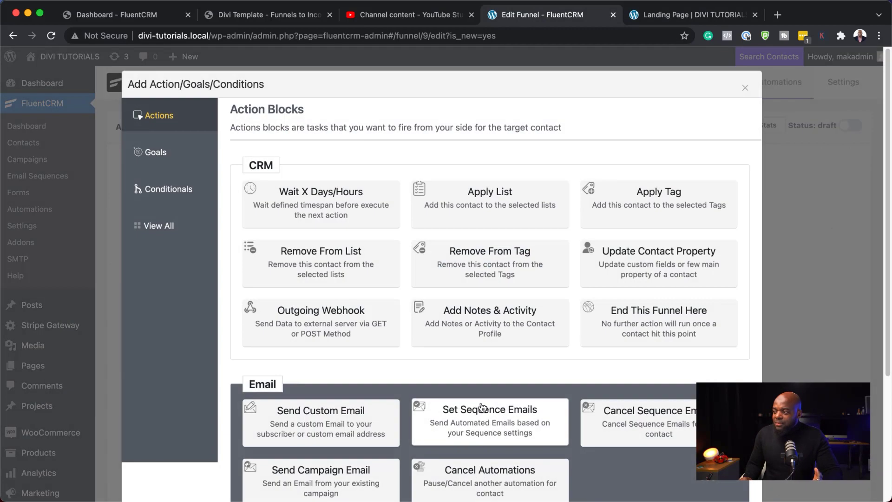
{"action": "scroll", "coordinate": [525, 338], "scroll_direction": "down", "scroll_amount": 4}
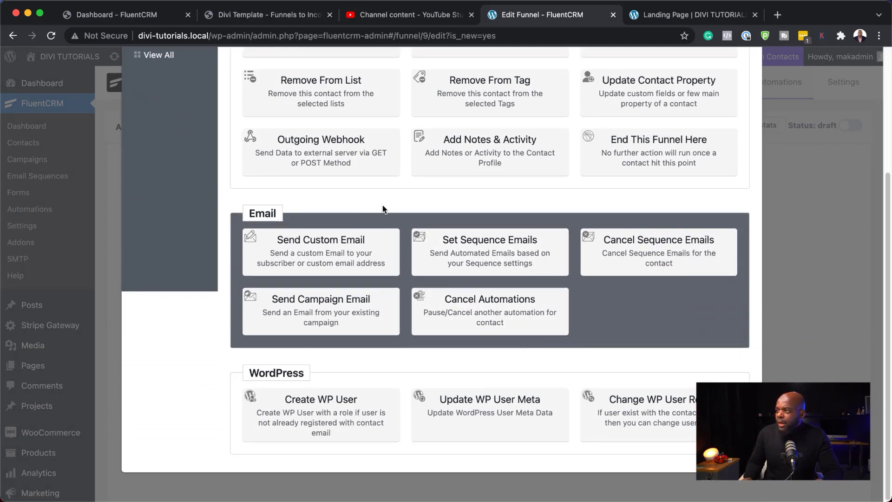
{"action": "scroll", "coordinate": [376, 219], "scroll_direction": "up", "scroll_amount": 2}
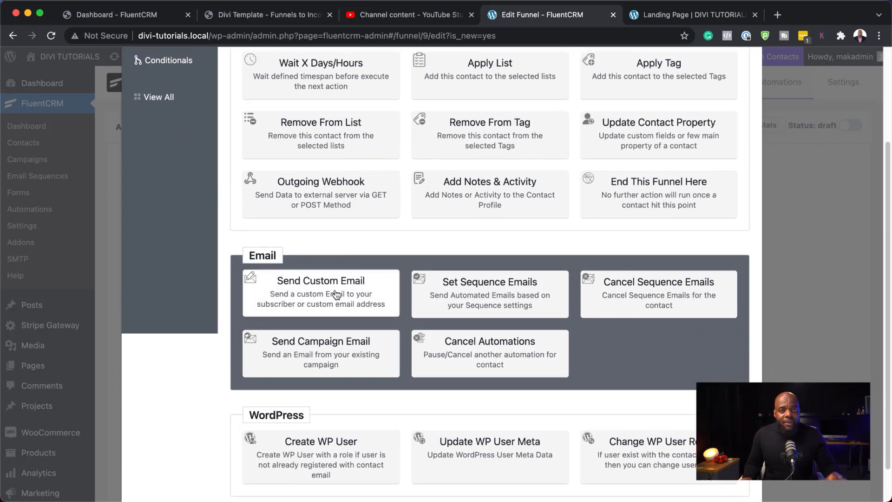